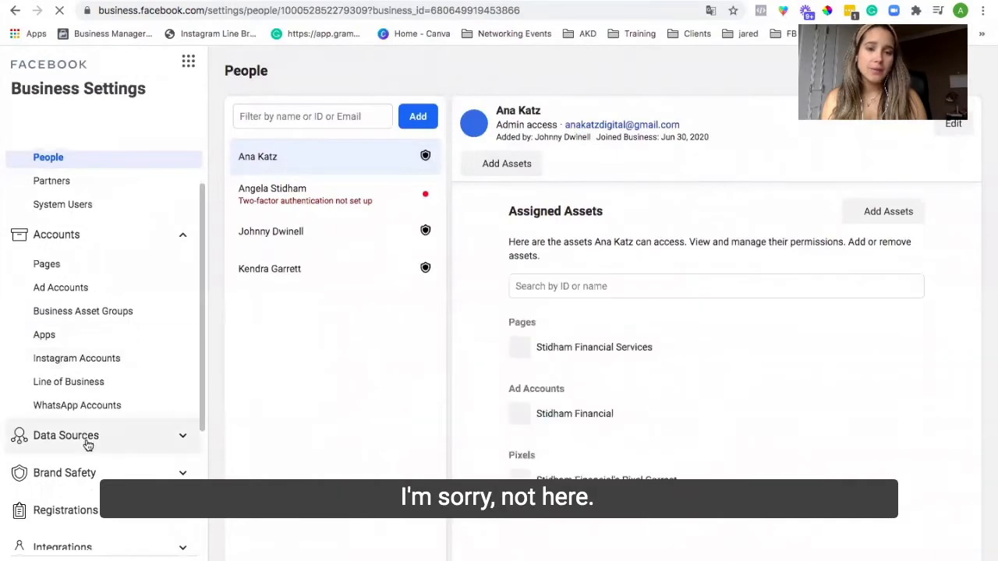
Step: Go to Events Manager's Custom Conversions and start creating a new custom conversion
left_click(190, 63)
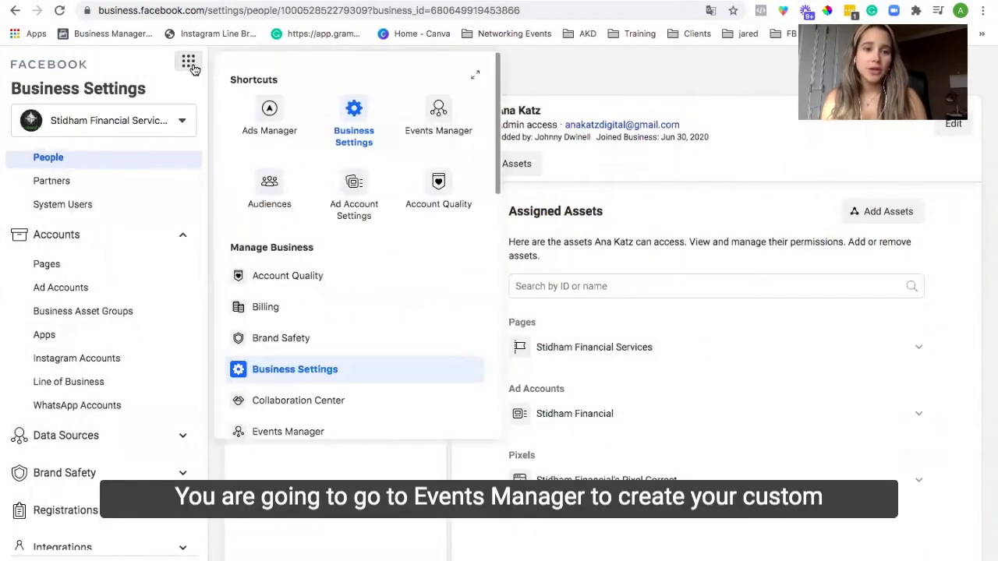
left_click(438, 109)
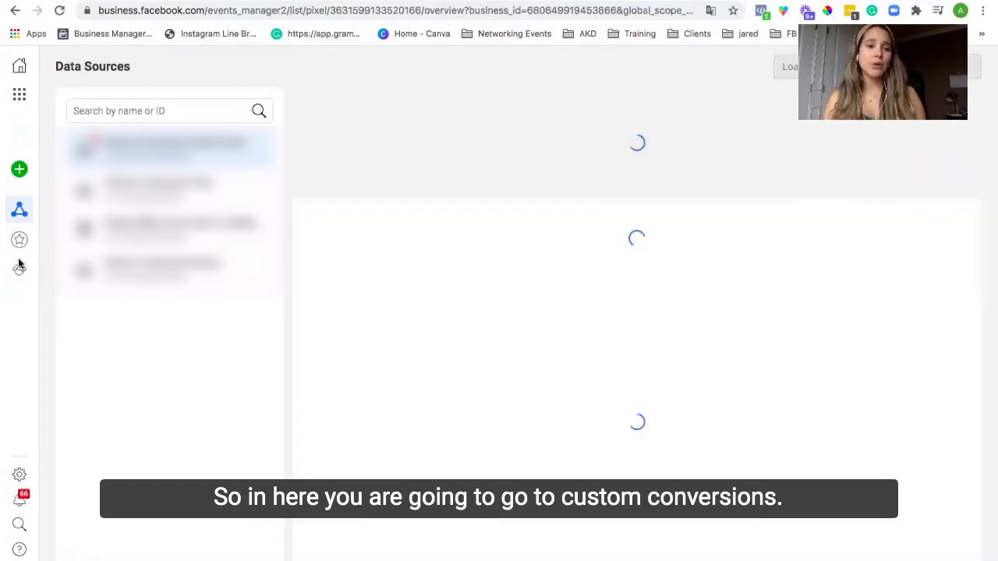
left_click(18, 241)
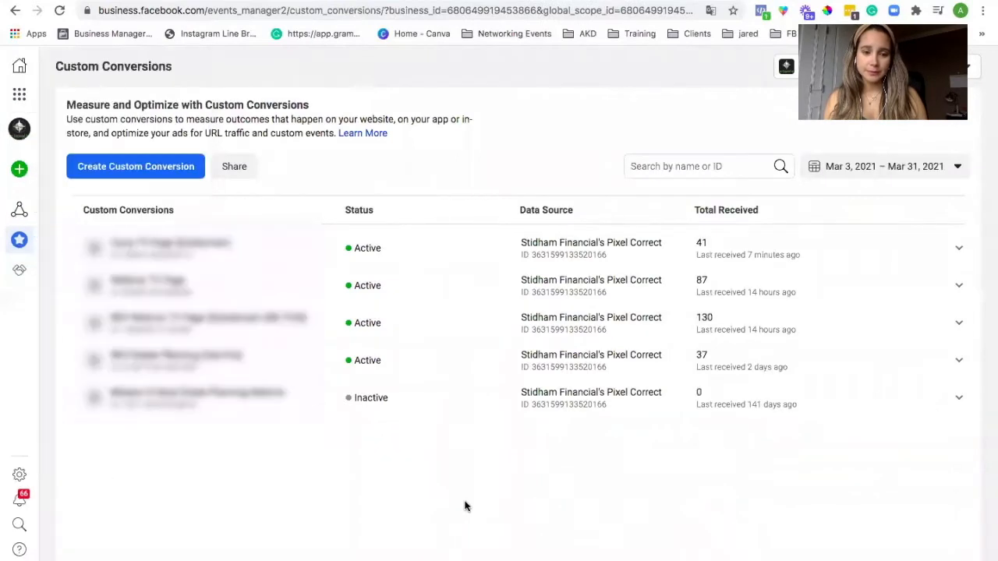
left_click(145, 166)
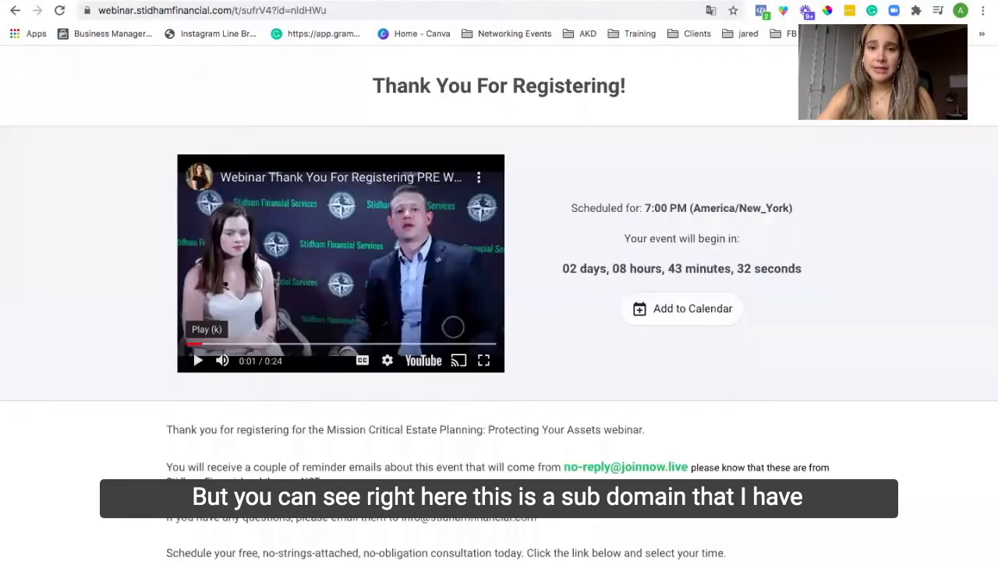
Step: Copy the thank-you page's base URL webinar.stidhamfinancial.com/t from the webinar tab and return to the conversion dialog
left_click(530, 1)
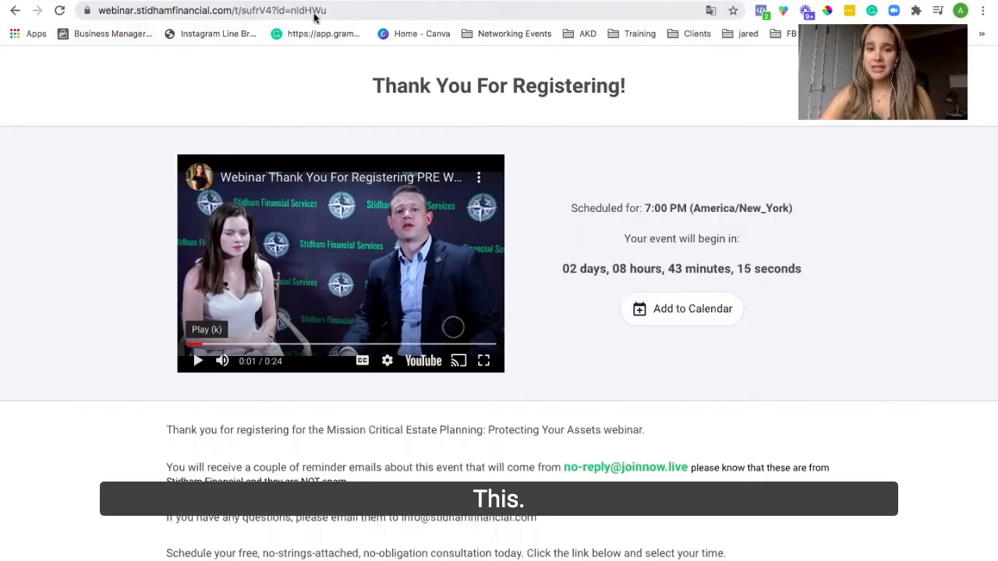
left_click(240, 11)
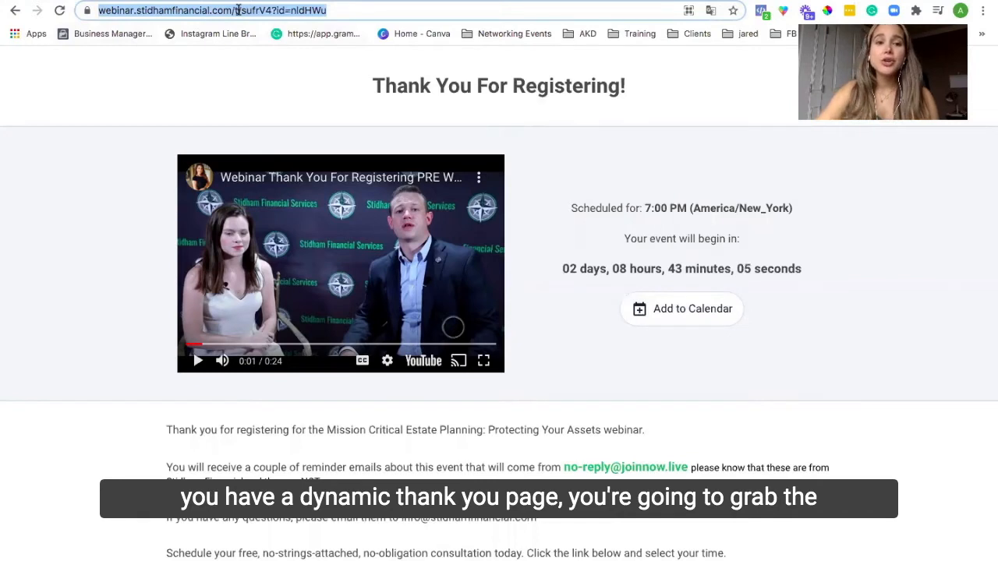
left_click(239, 9)
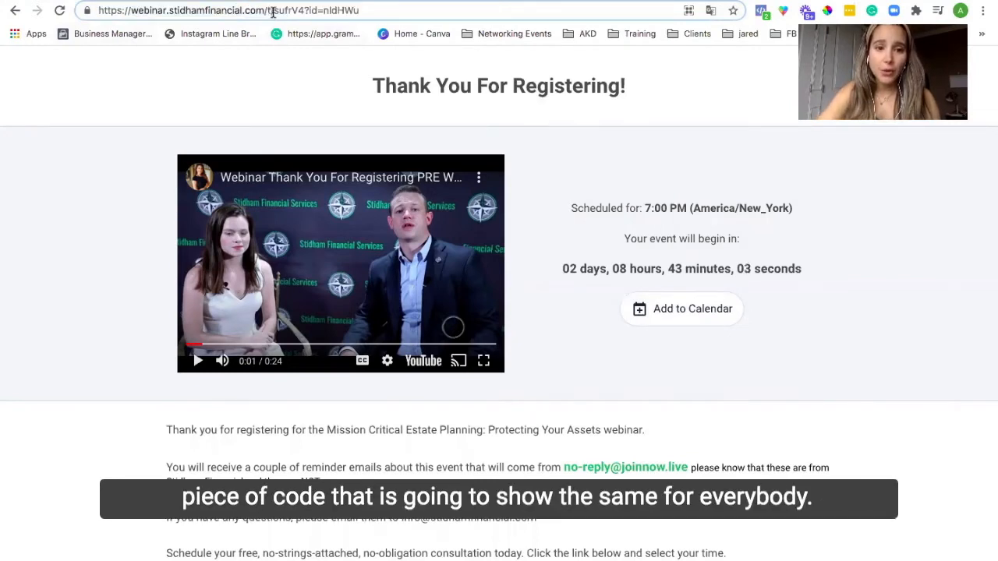
left_click_drag(270, 11, 131, 11)
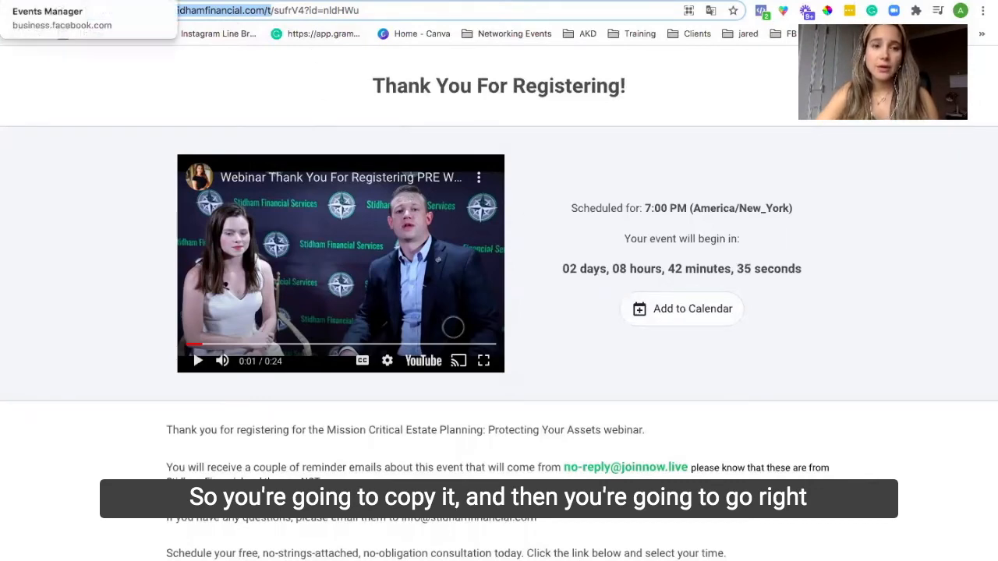
left_click(55, 1)
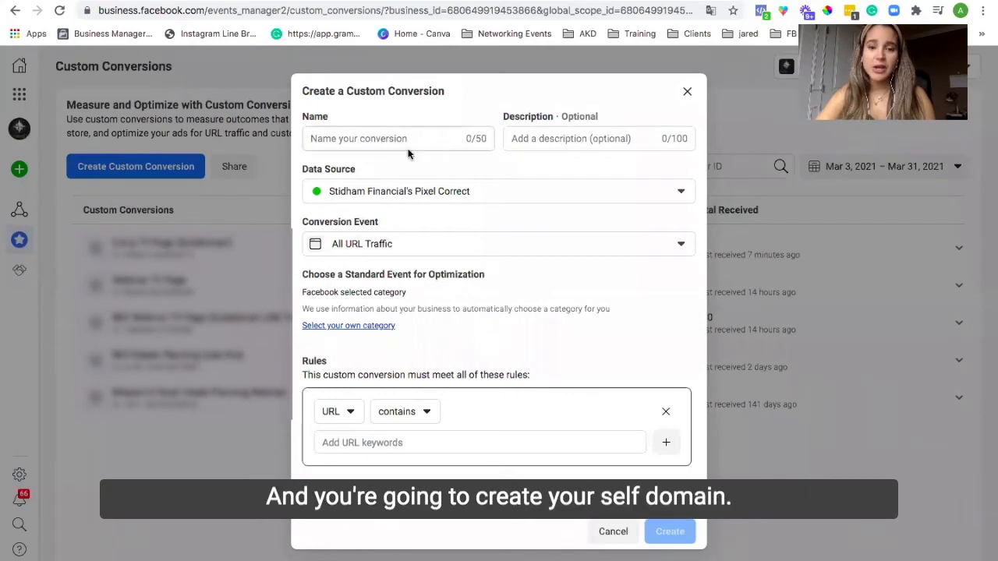
Step: Name the custom conversion Corry TY Page (Subdomain)
left_click(373, 137)
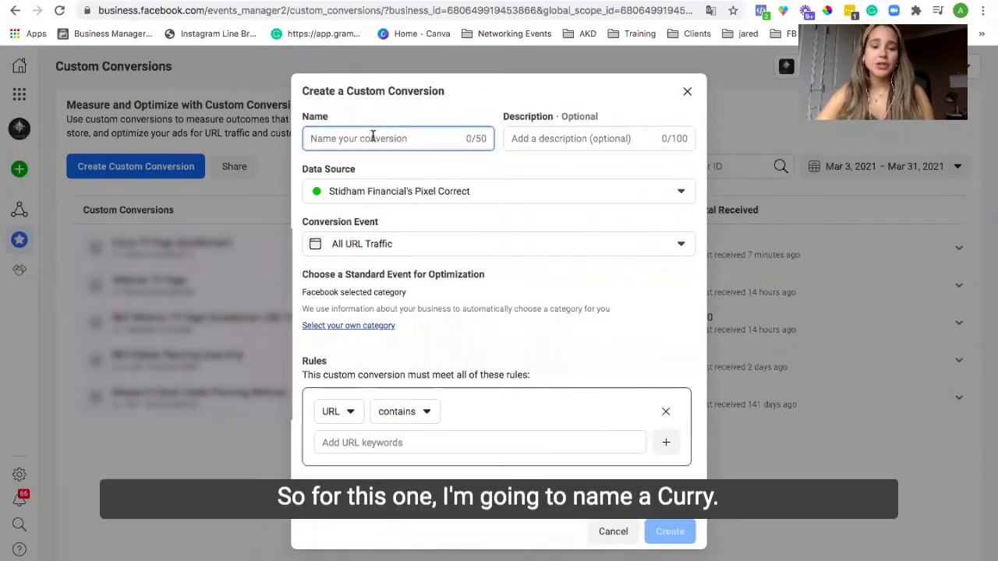
type("Corry")
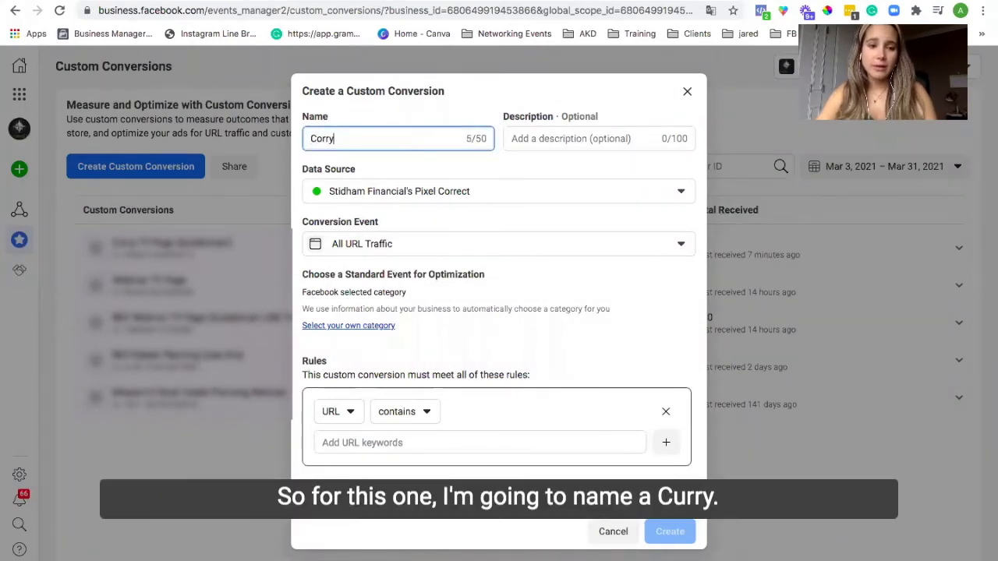
type(" TY Pag")
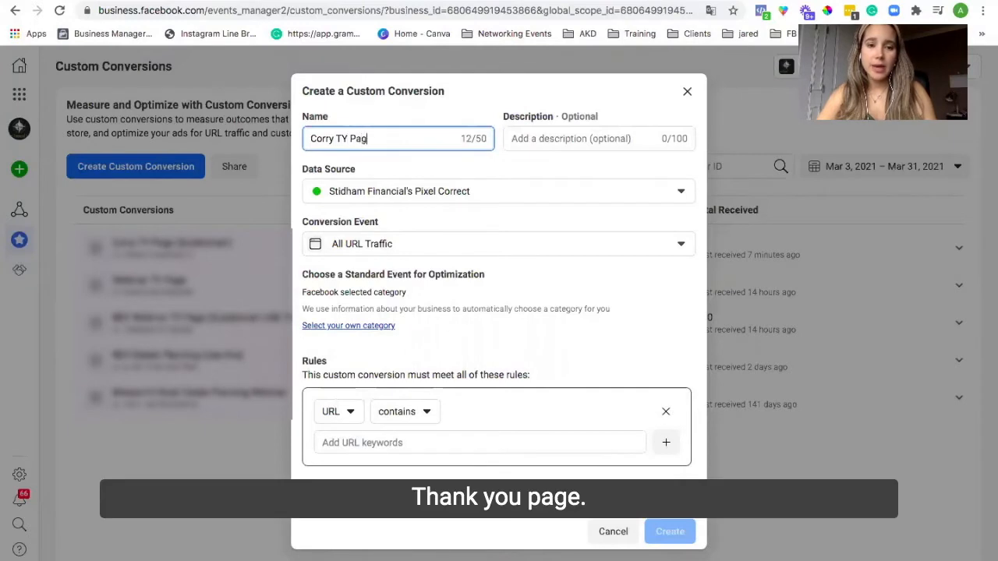
type("e (")
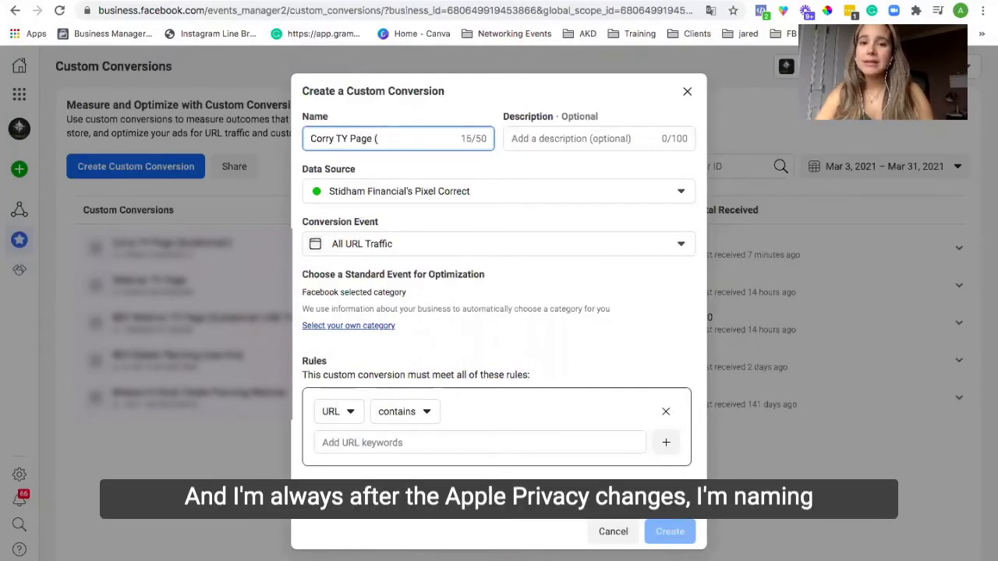
type("Sub")
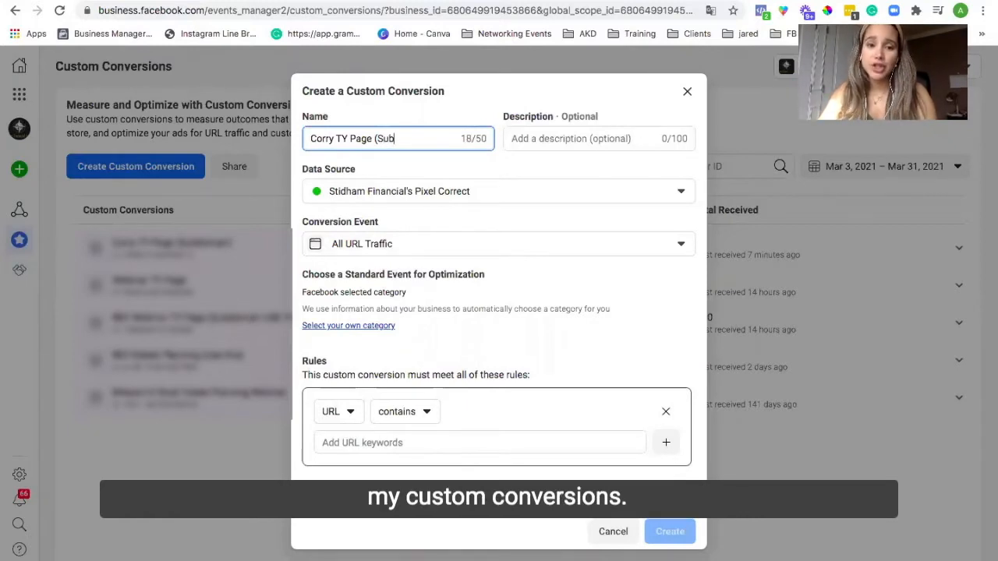
type("domain")
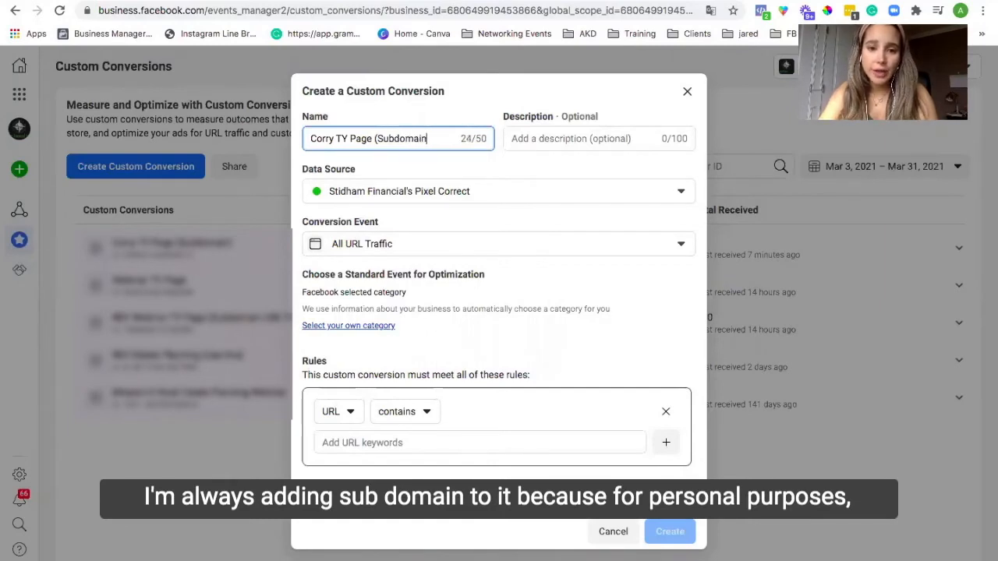
type(")")
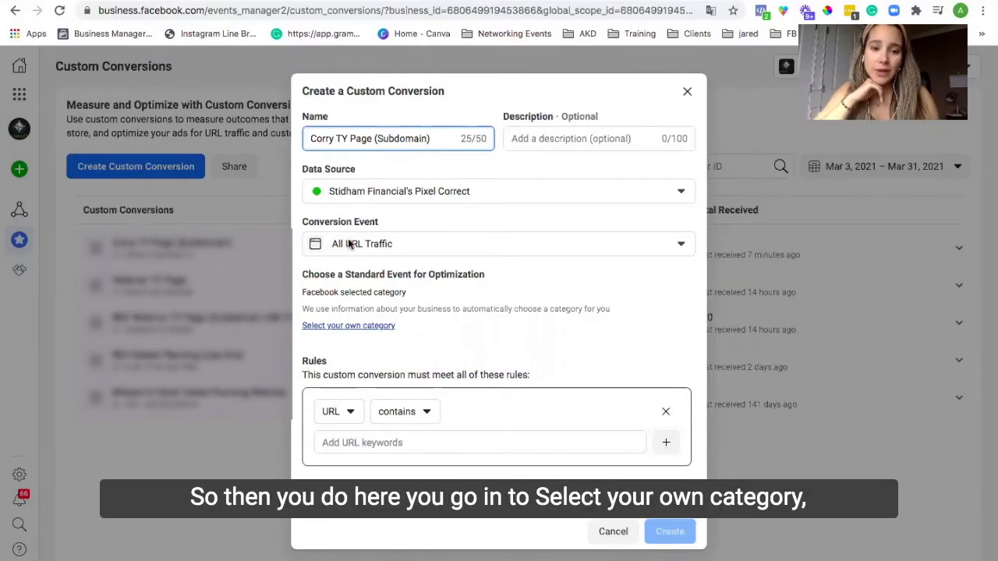
Step: Choose your own optimization category and set the standard event to Lead
left_click(365, 327)
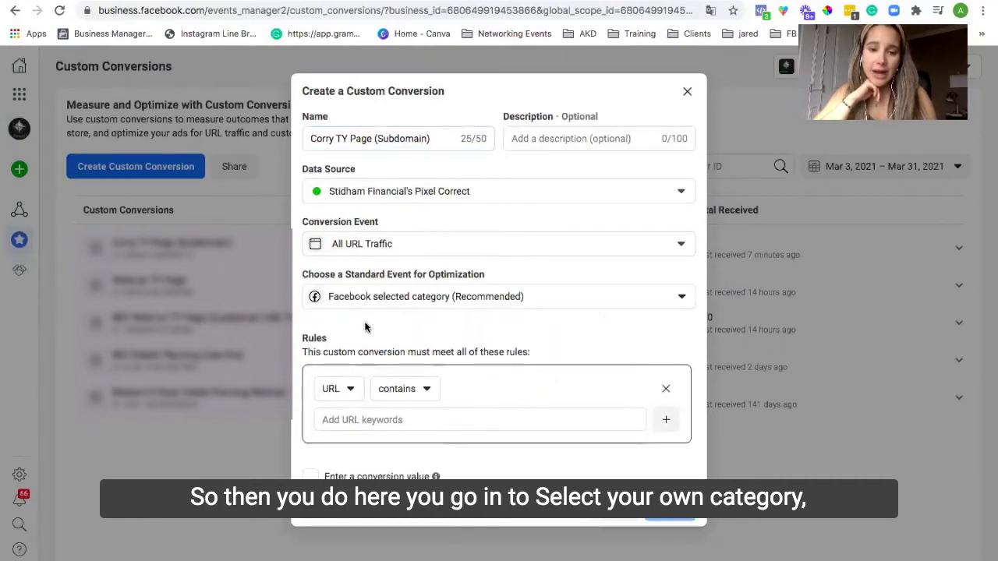
left_click(414, 297)
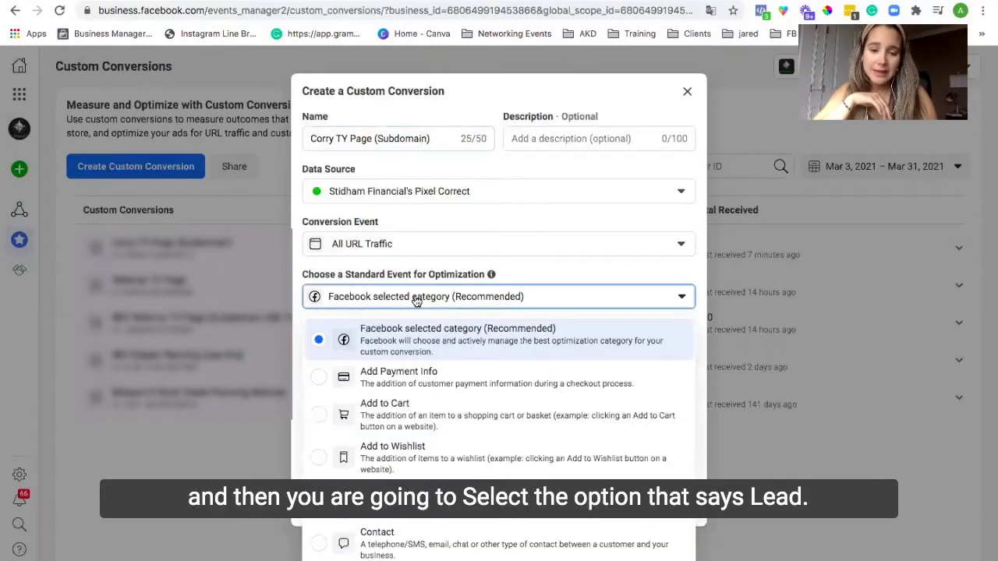
scroll(422, 443, "down", 5)
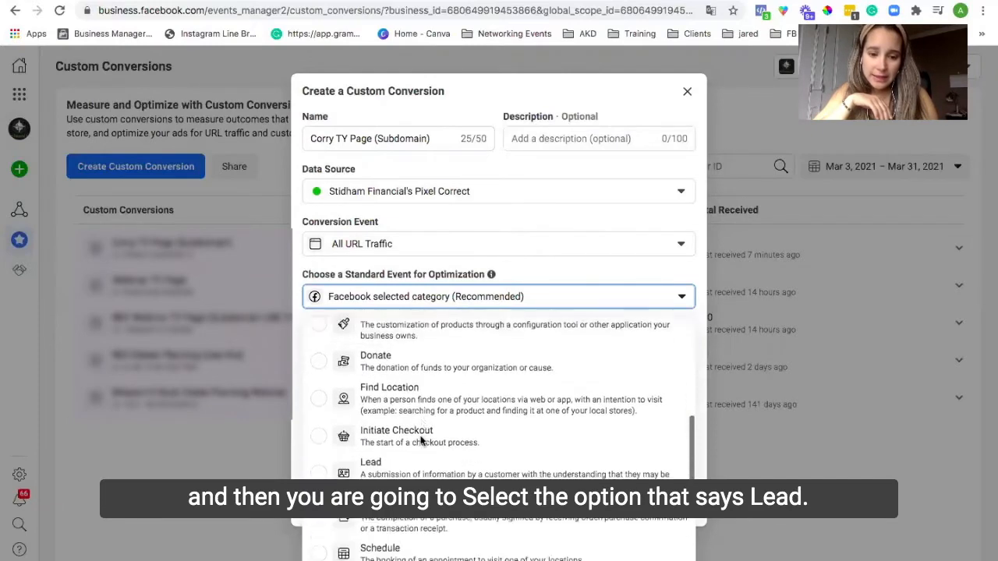
left_click(399, 441)
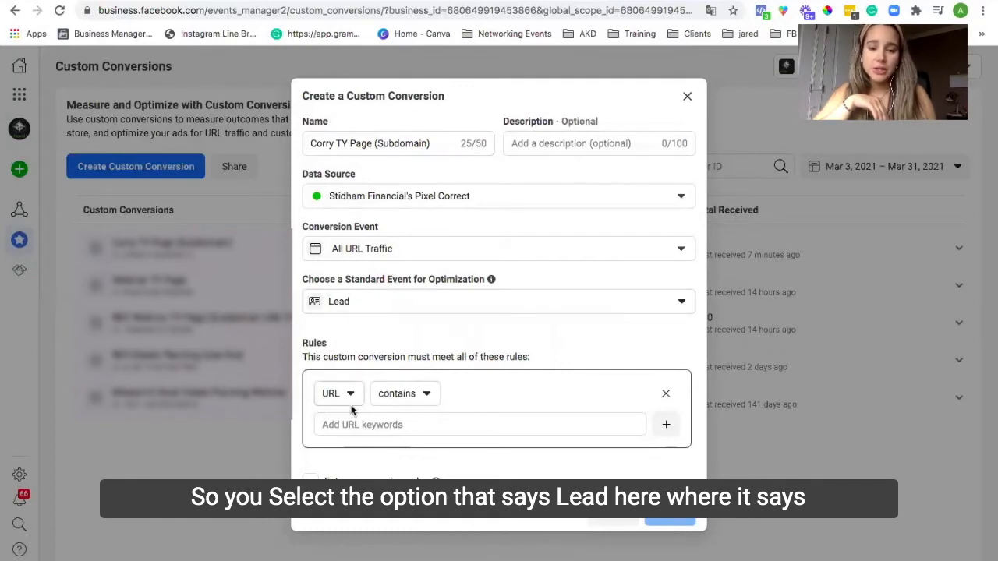
Step: Paste the copied URL as the rule's URL keyword and create the custom conversion
left_click(410, 426)
type("webinar.stidhamfinancial.com/t")
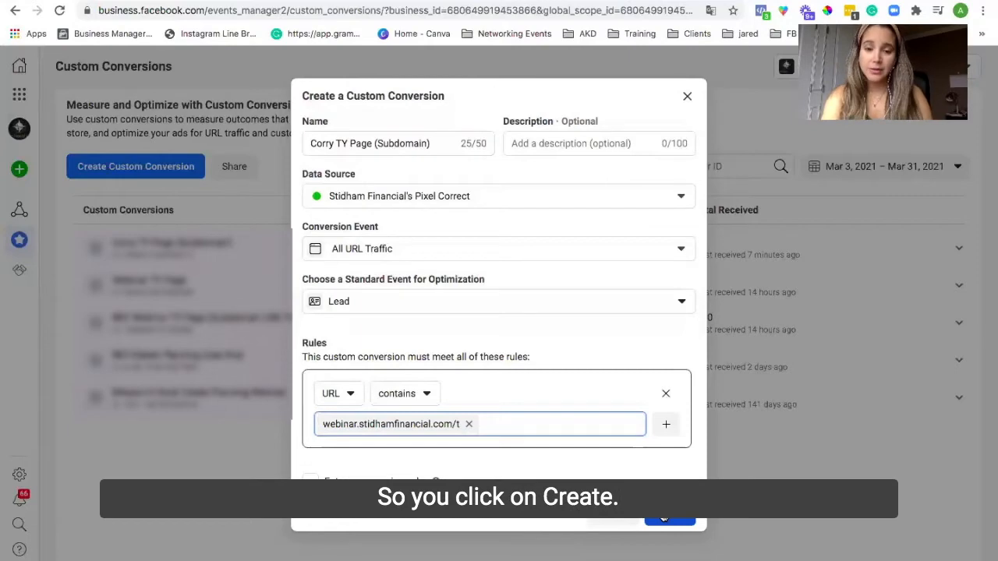
left_click(687, 96)
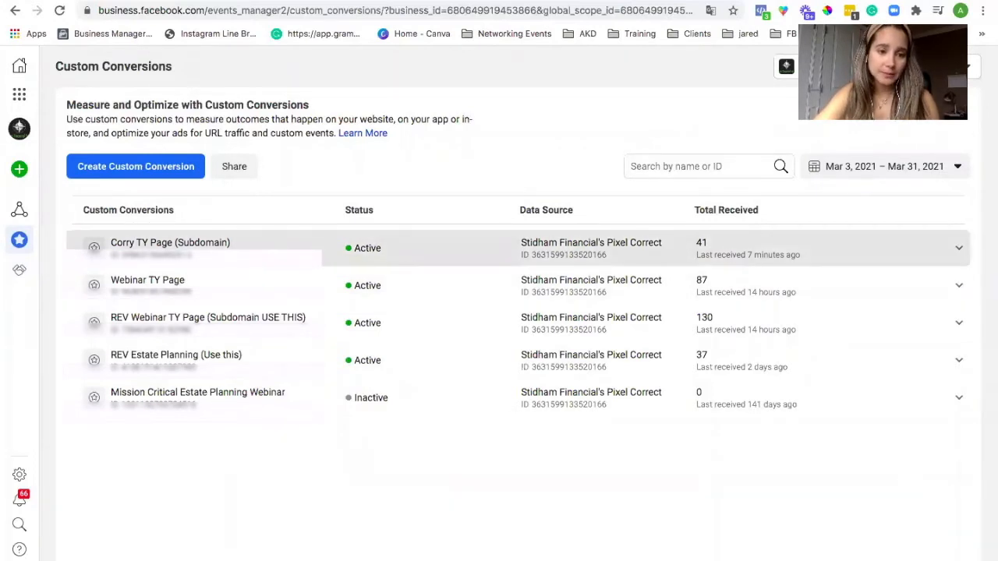
Step: Copy the new Corry TY Page (Subdomain) conversion's ID and open Business Settings
left_click(124, 258)
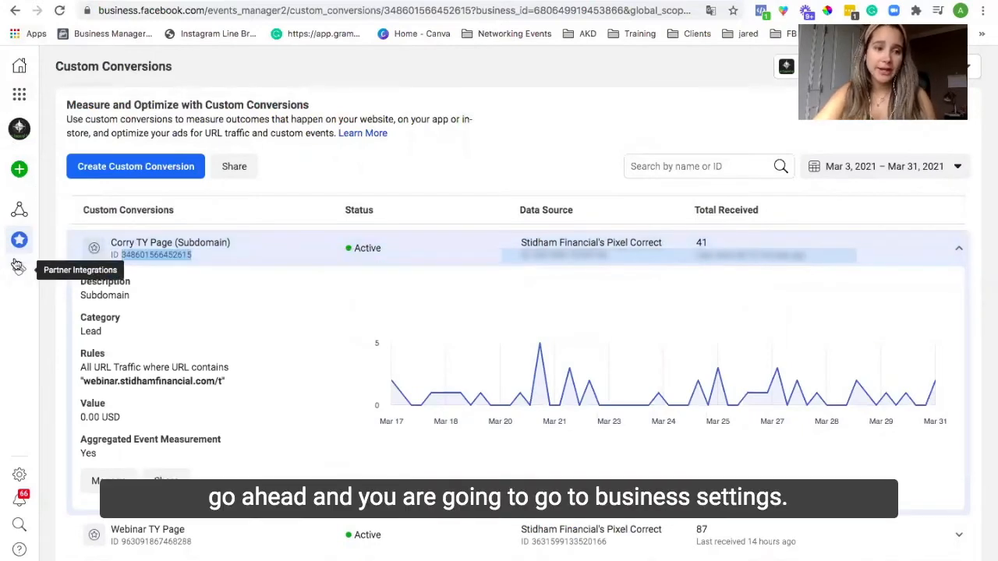
mouse_move(20, 160)
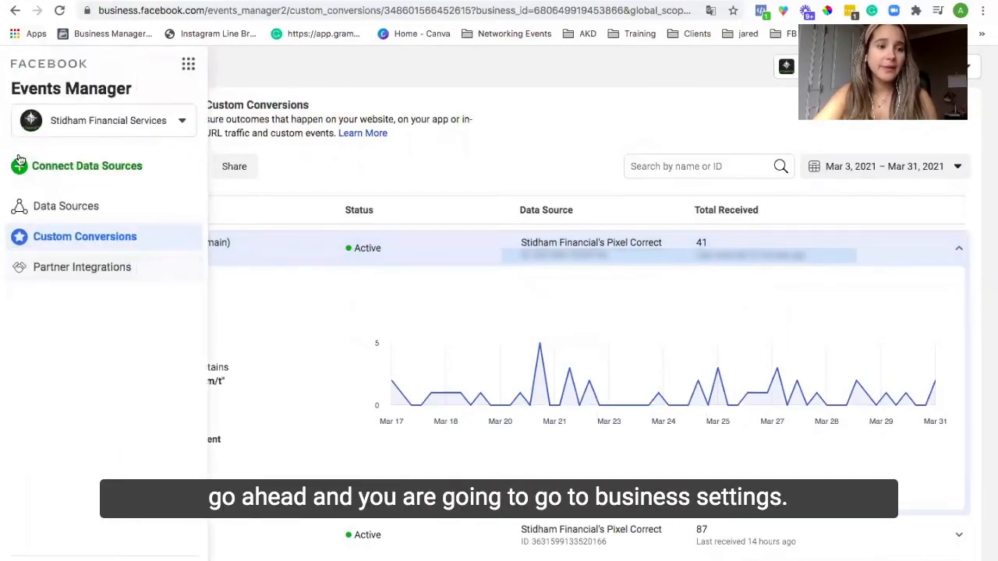
left_click(189, 64)
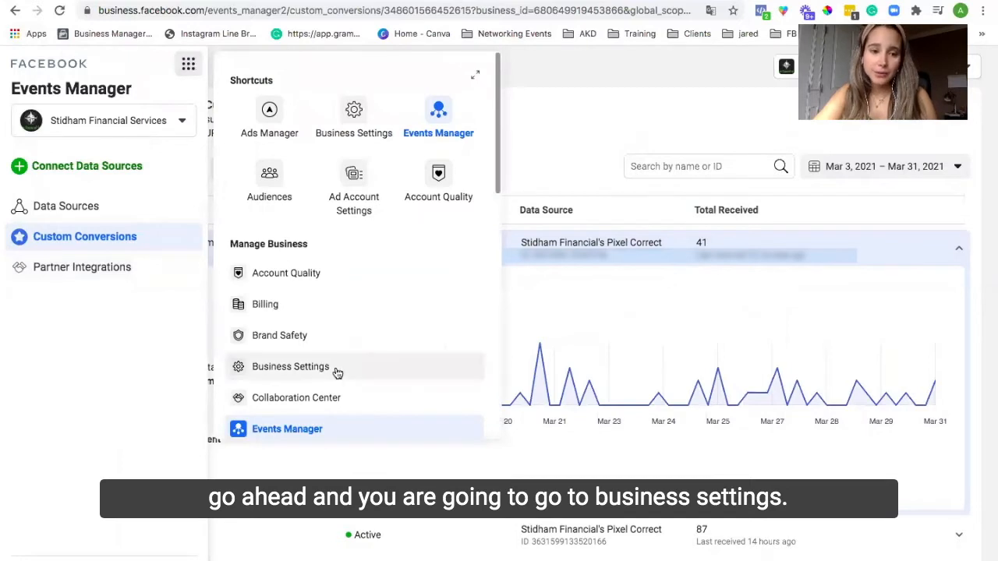
scroll(336, 370, "down", 2)
scroll(335, 369, "up", 2)
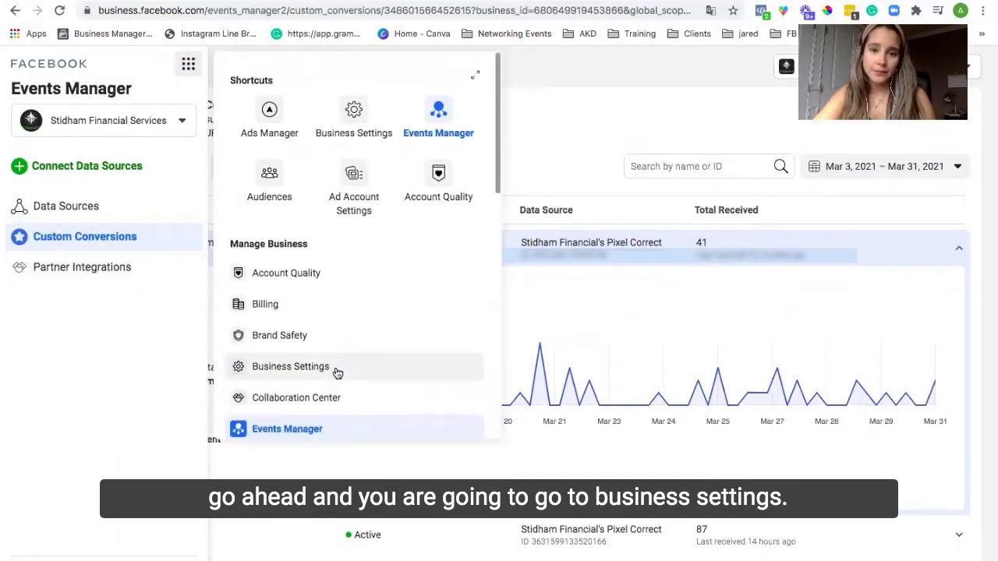
left_click(352, 107)
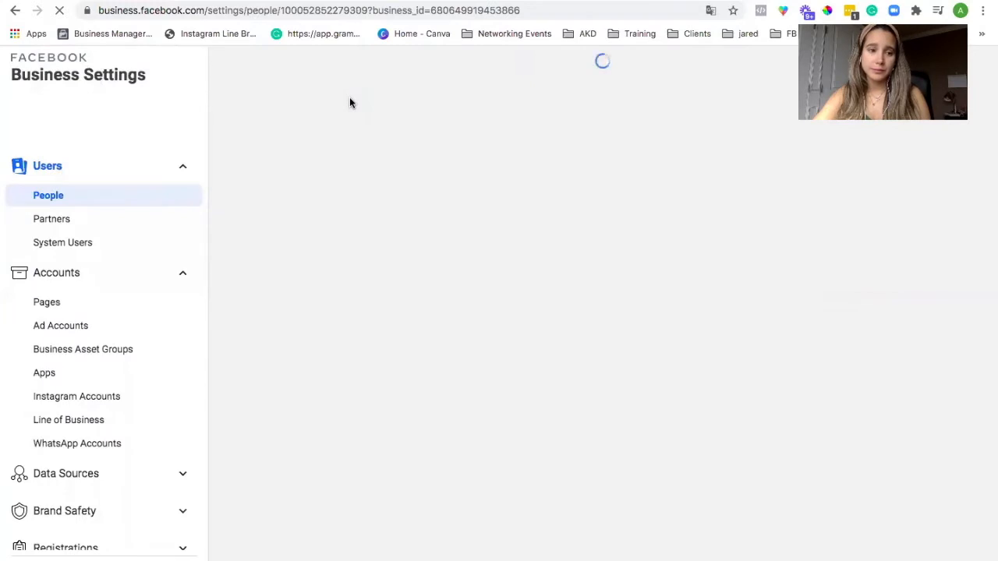
Step: Open the Custom Conversions page under Data Sources in Business Settings
scroll(117, 409, "down", 2)
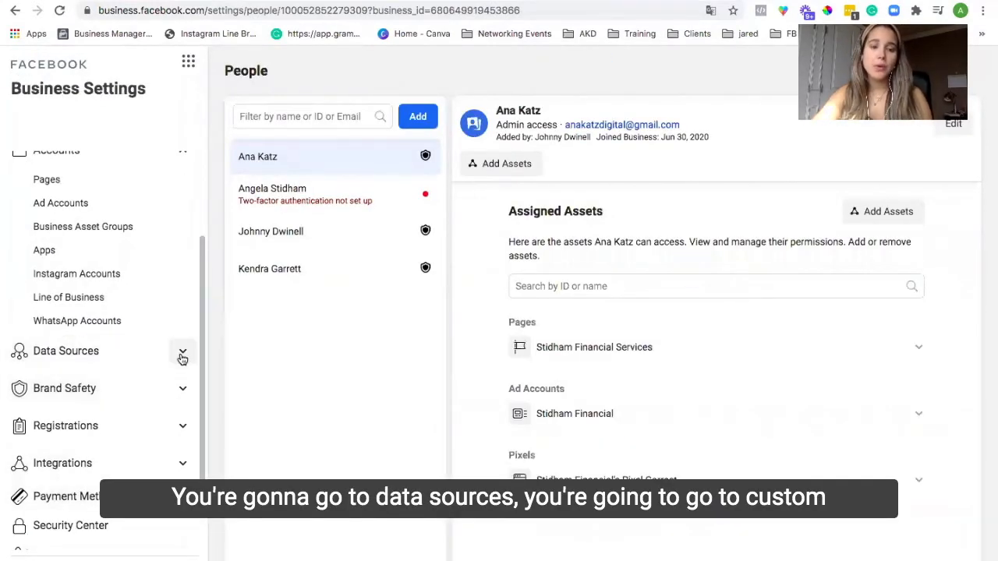
left_click(96, 351)
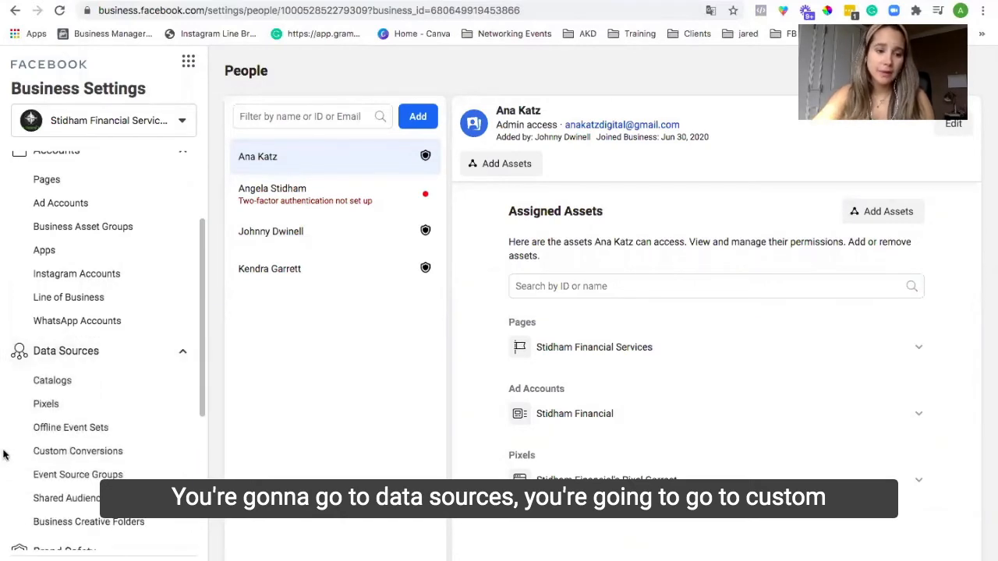
left_click(66, 452)
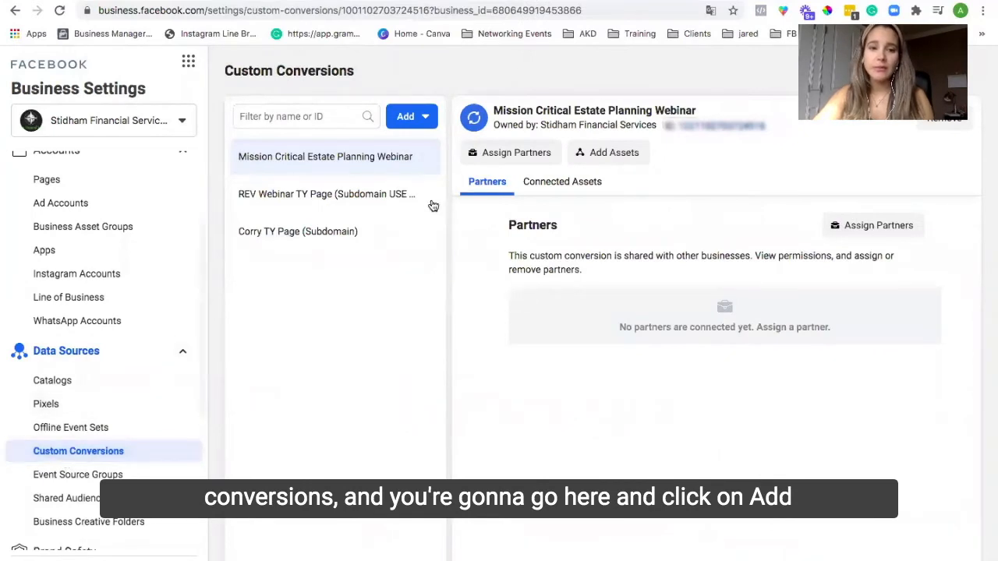
Step: Add an existing custom conversion by pasting the copied conversion ID and confirming
left_click(402, 119)
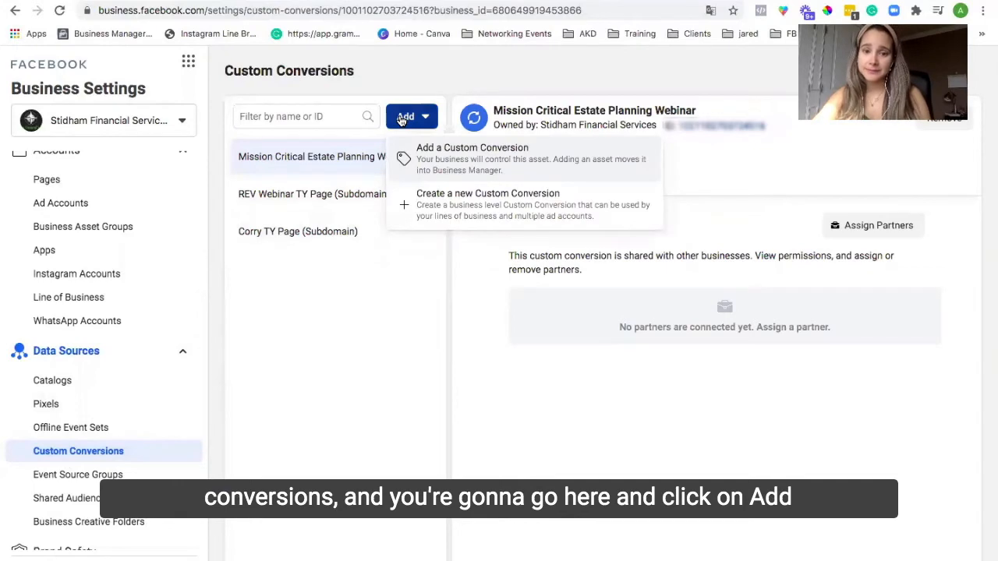
left_click(485, 159)
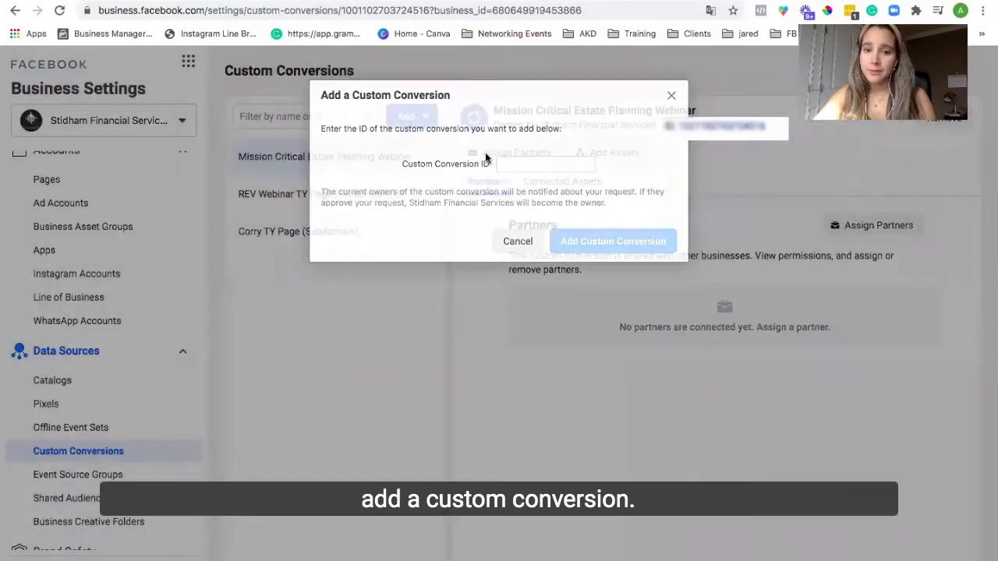
left_click(518, 166)
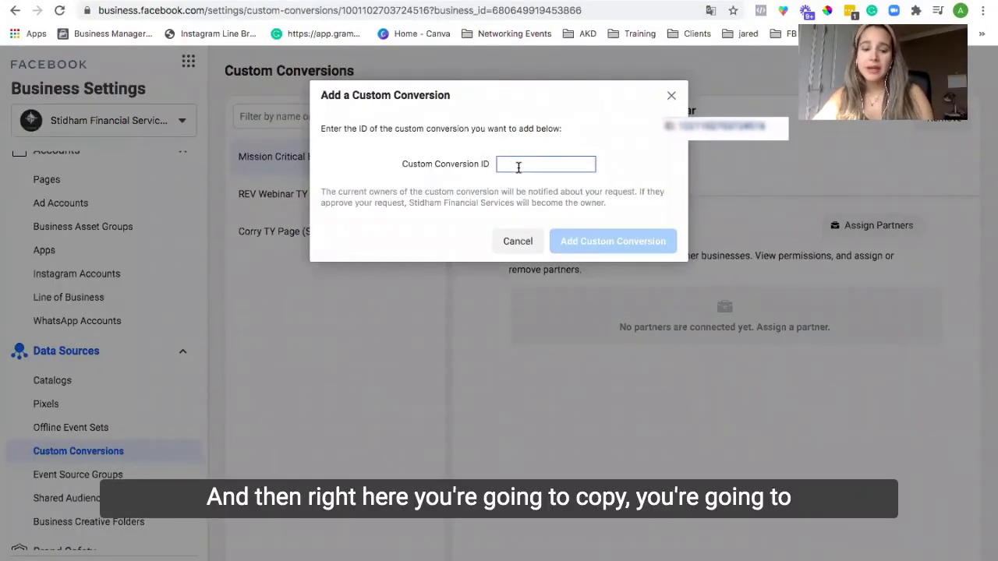
key("ctrl+v")
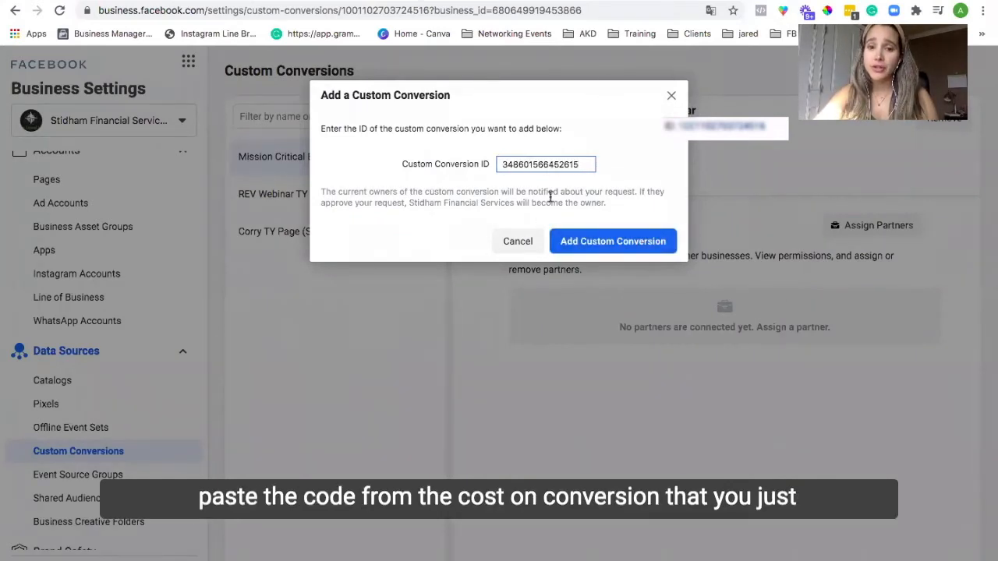
left_click(622, 242)
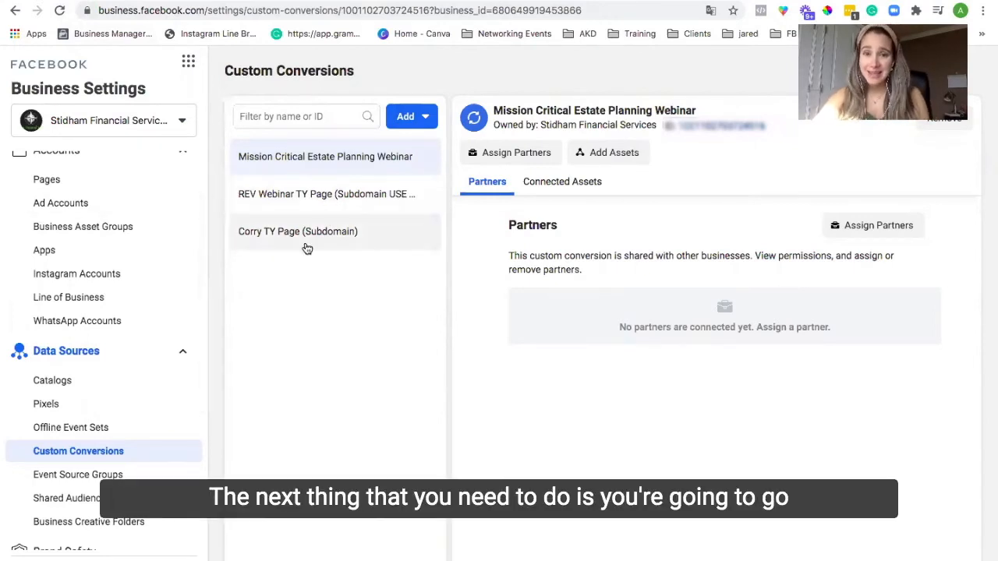
Step: Return to Events Manager and check the thank-you page's Pixel Helper for the Corry TY Page (Subdomain) conversion
left_click(189, 65)
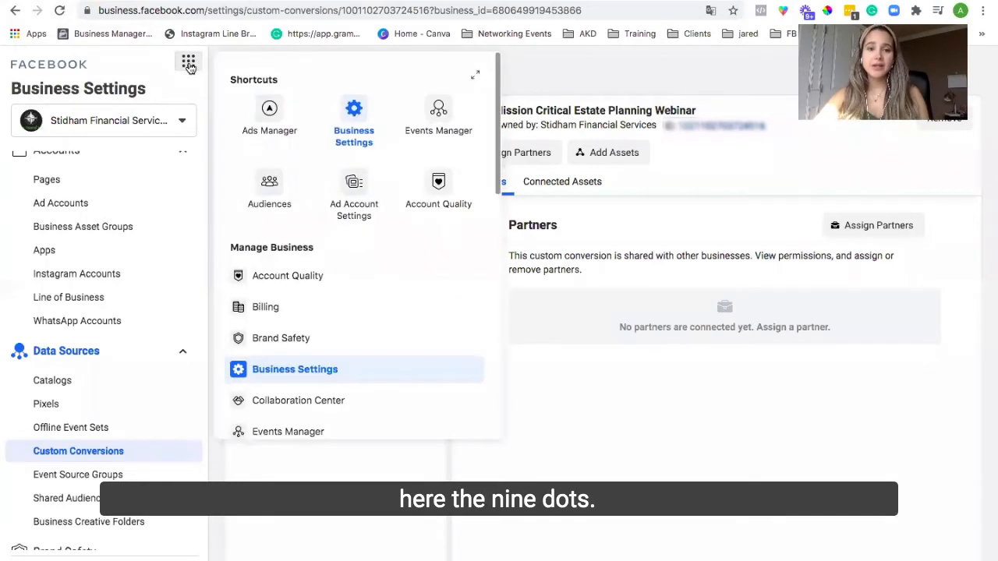
left_click(443, 113)
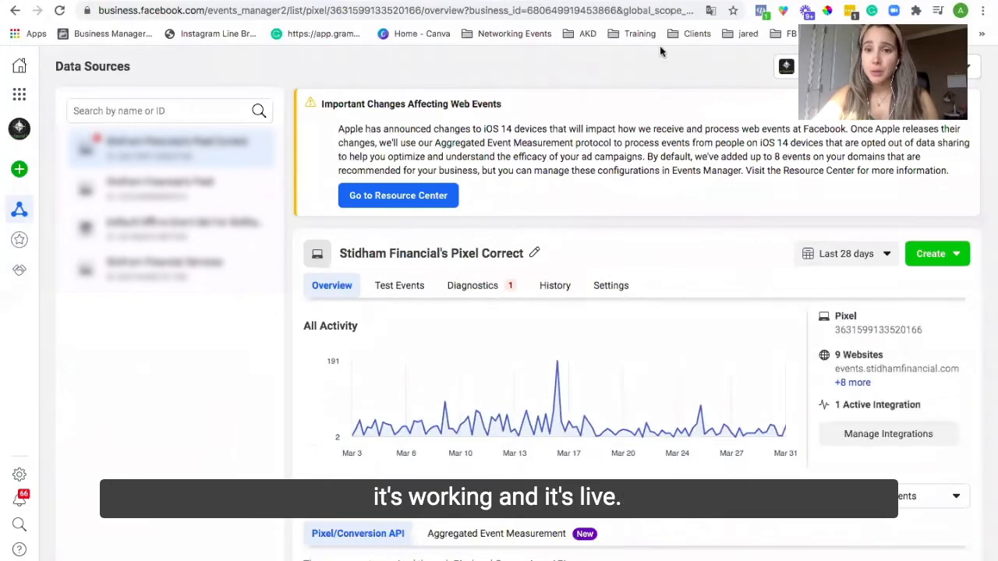
left_click(653, 15)
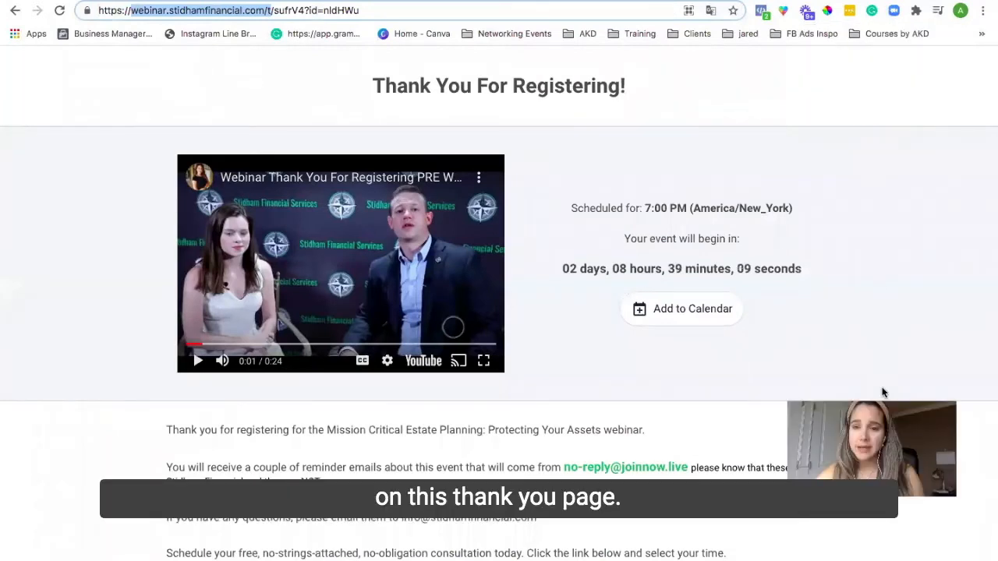
left_click(761, 11)
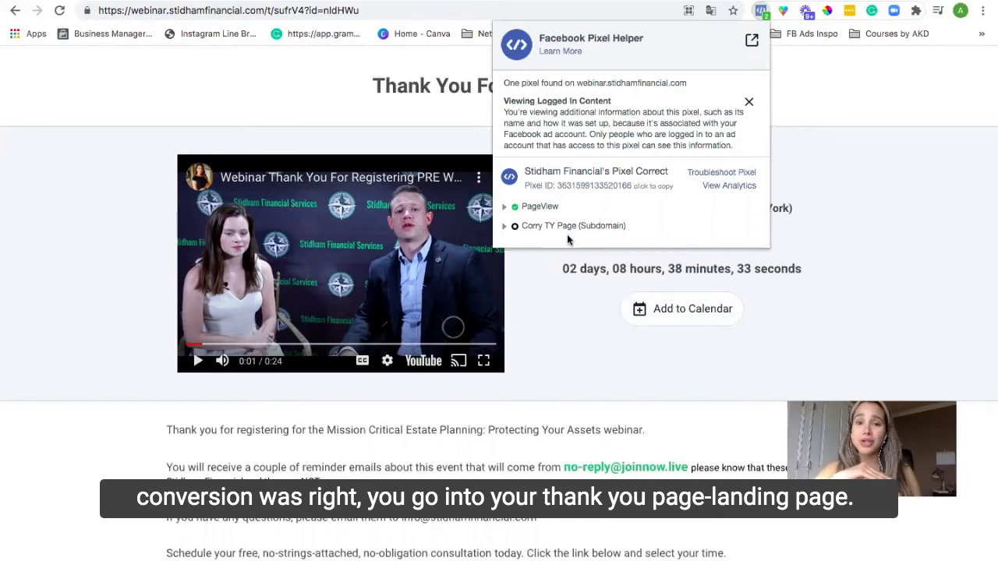
left_click(834, 97)
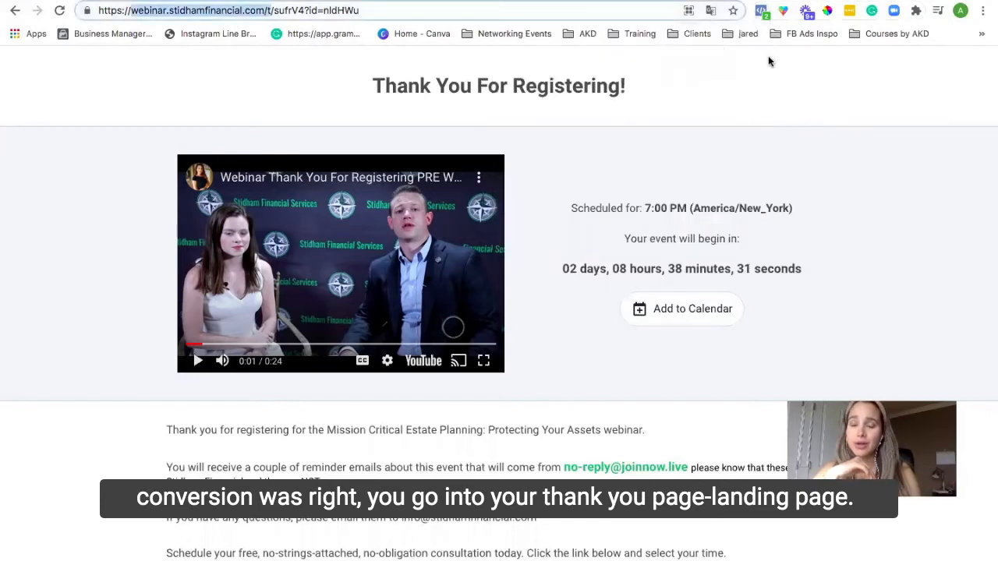
left_click(761, 12)
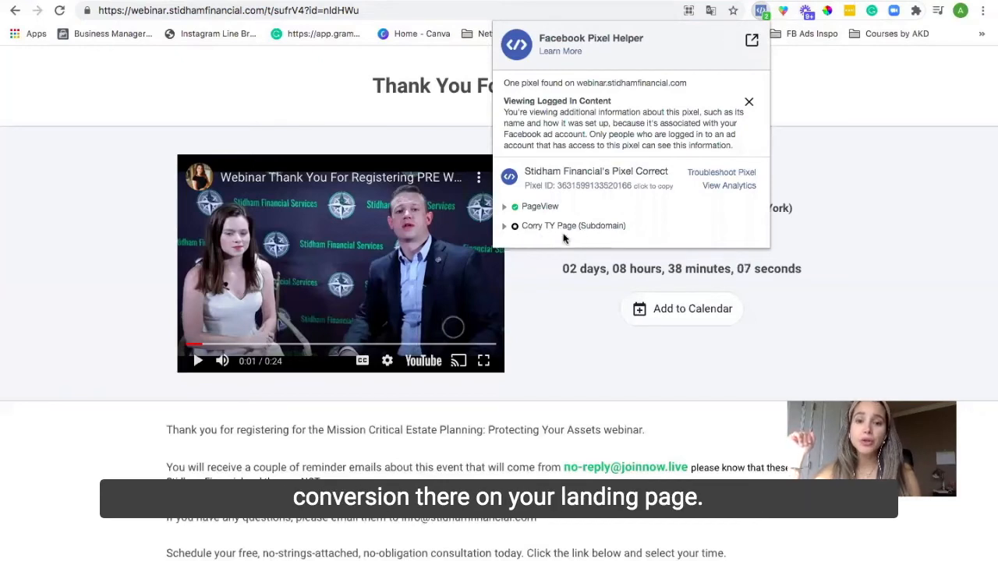
Step: Open the stidhamfinancial.com domain's web event configuration under Aggregated Event Measurement for editing
left_click(21, 179)
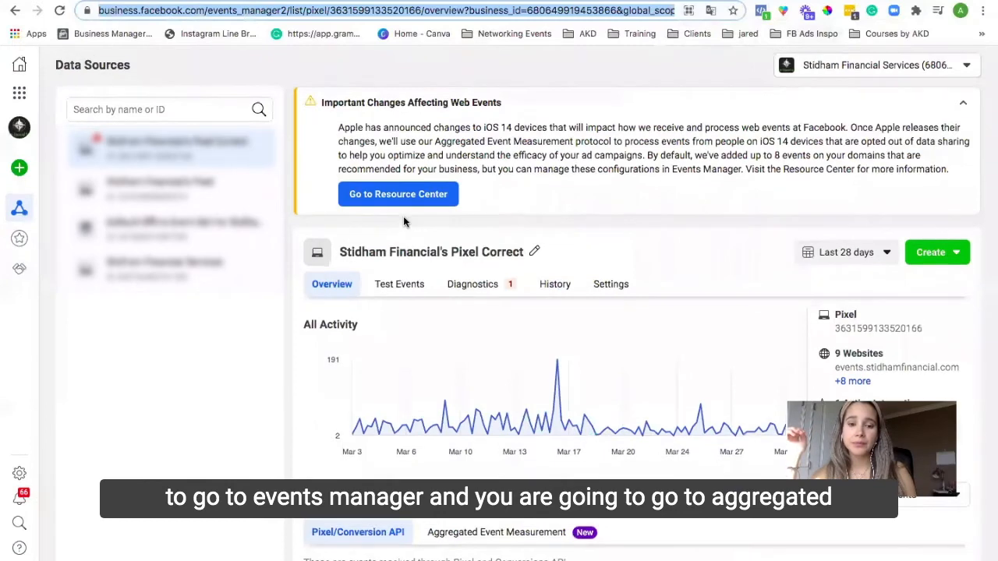
scroll(585, 390, "down", 5)
scroll(585, 456, "up", 2)
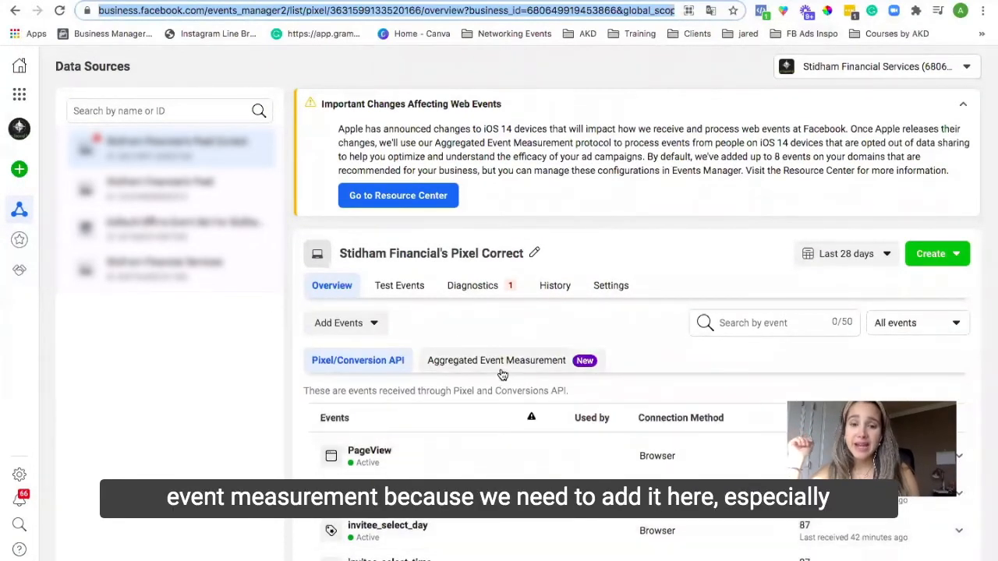
left_click(502, 369)
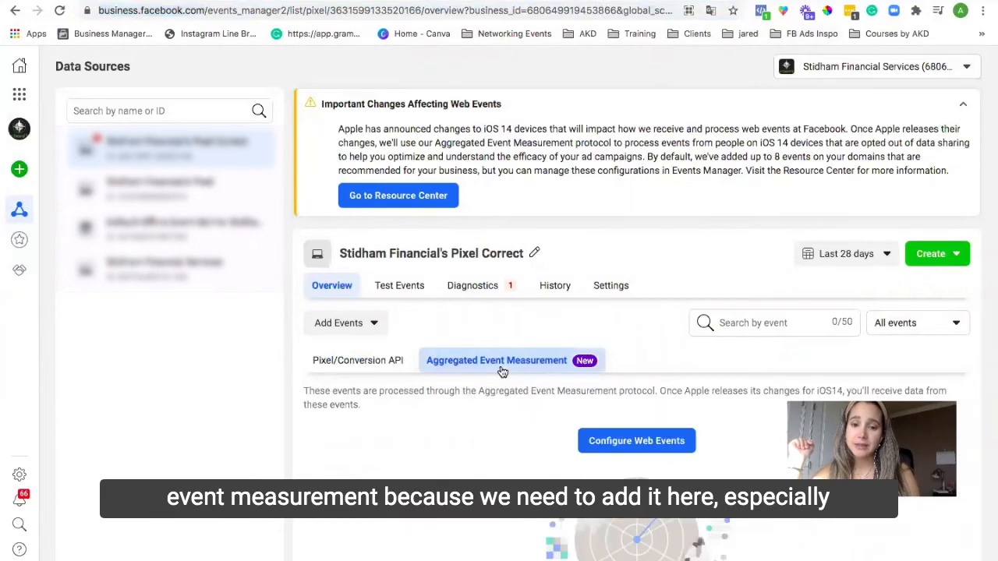
left_click(610, 441)
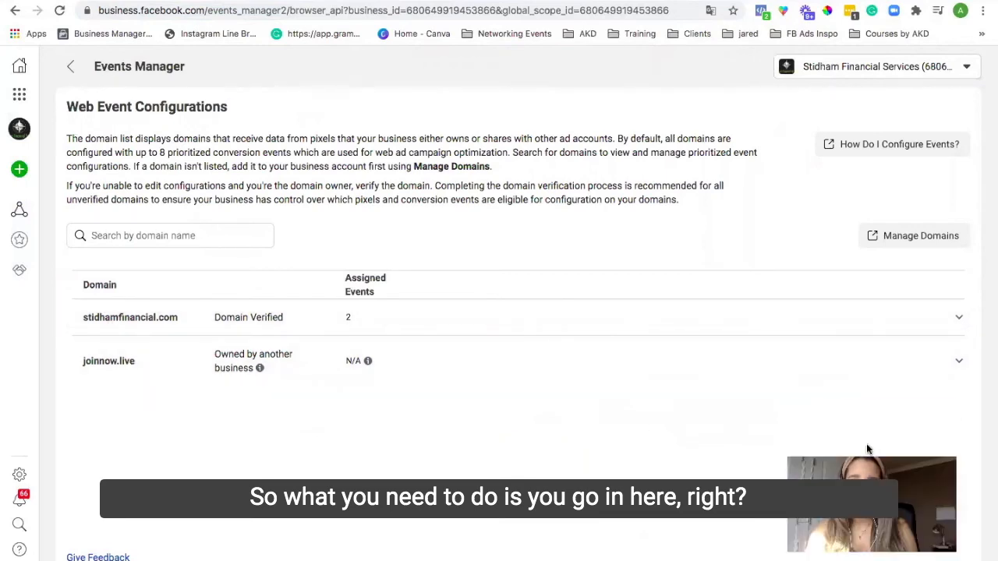
left_click(958, 320)
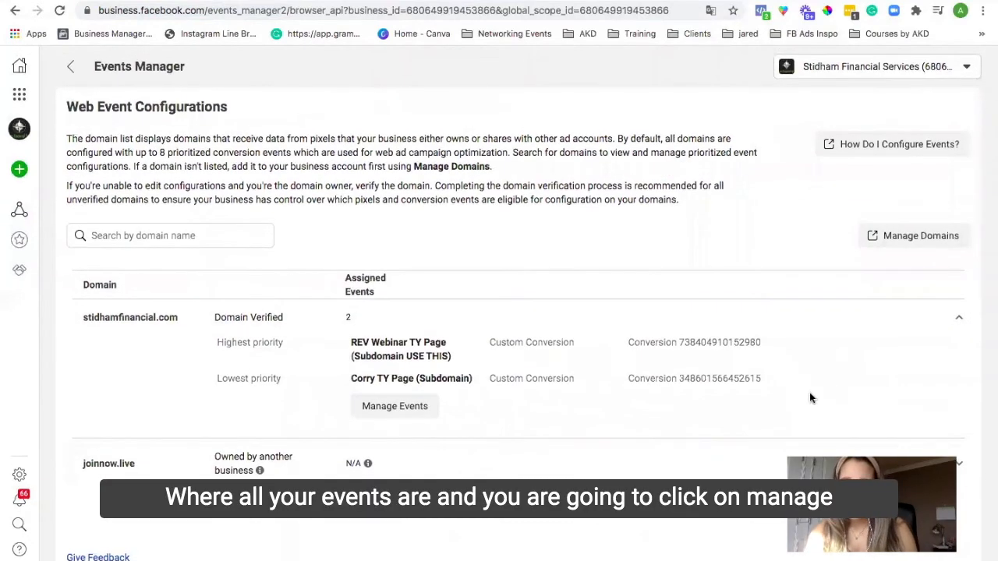
left_click(395, 406)
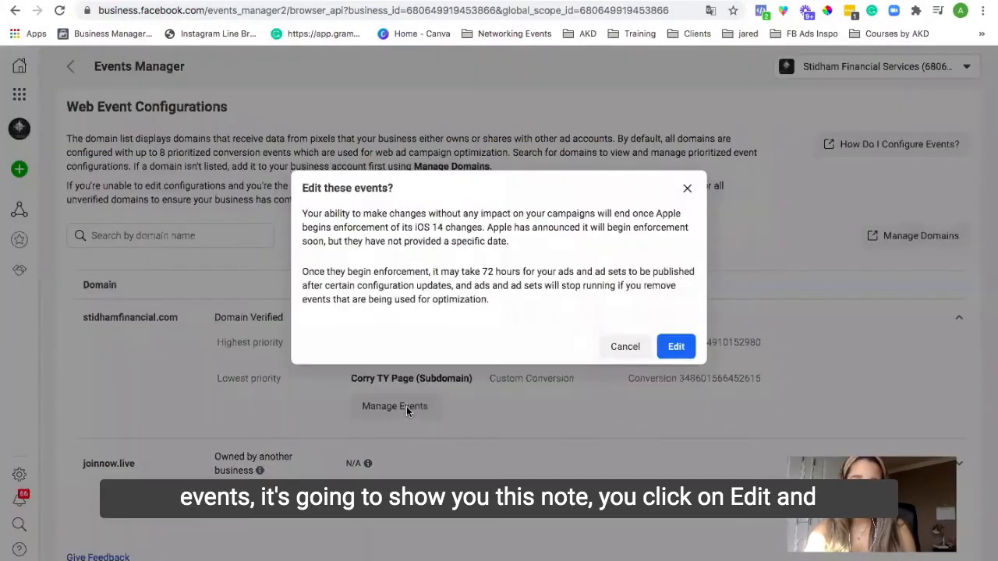
left_click(677, 346)
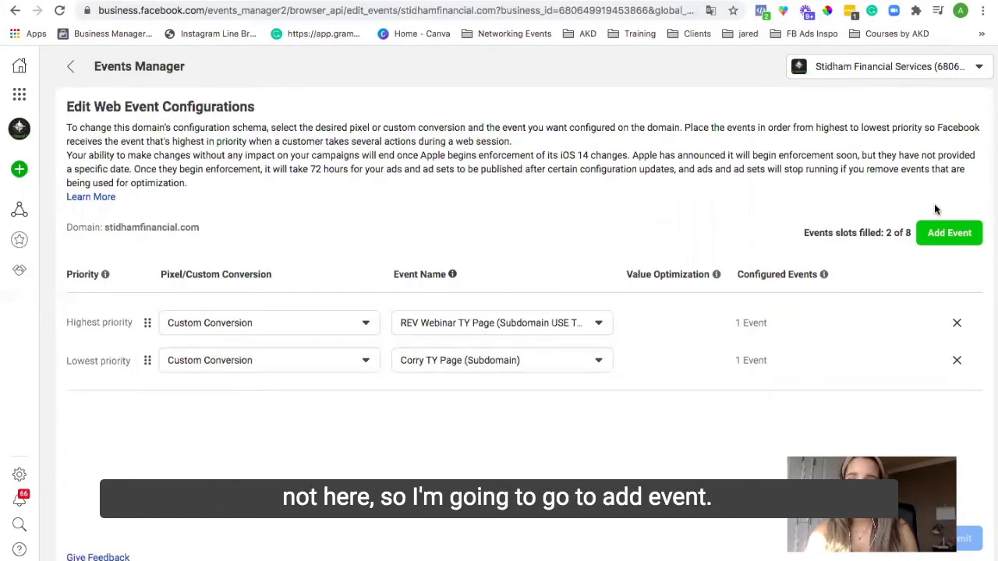
Step: Try adding Corry TY Page (Subdomain) as a third custom conversion event and reordering priorities, then restore the original list
left_click(949, 234)
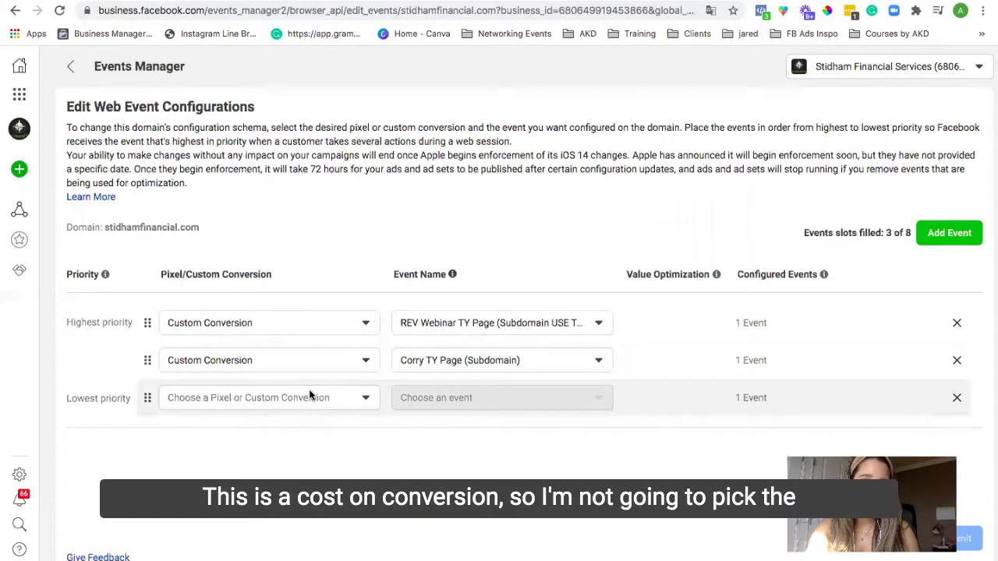
left_click(310, 396)
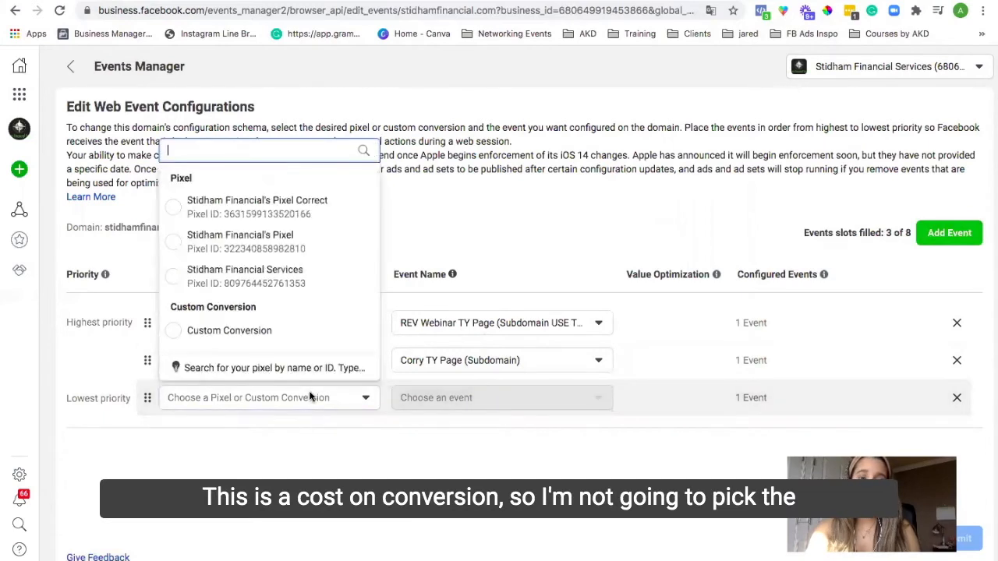
left_click(229, 331)
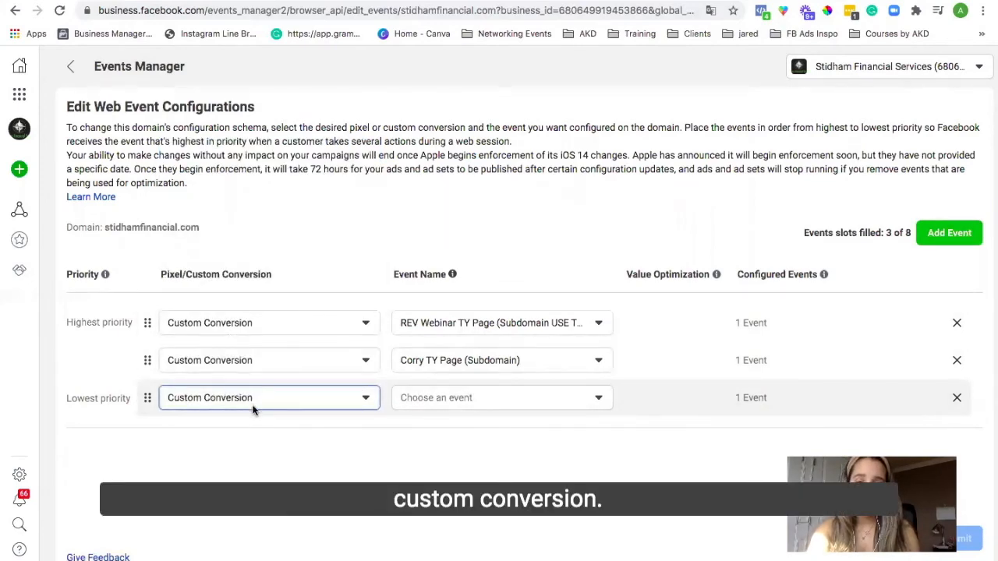
left_click(468, 397)
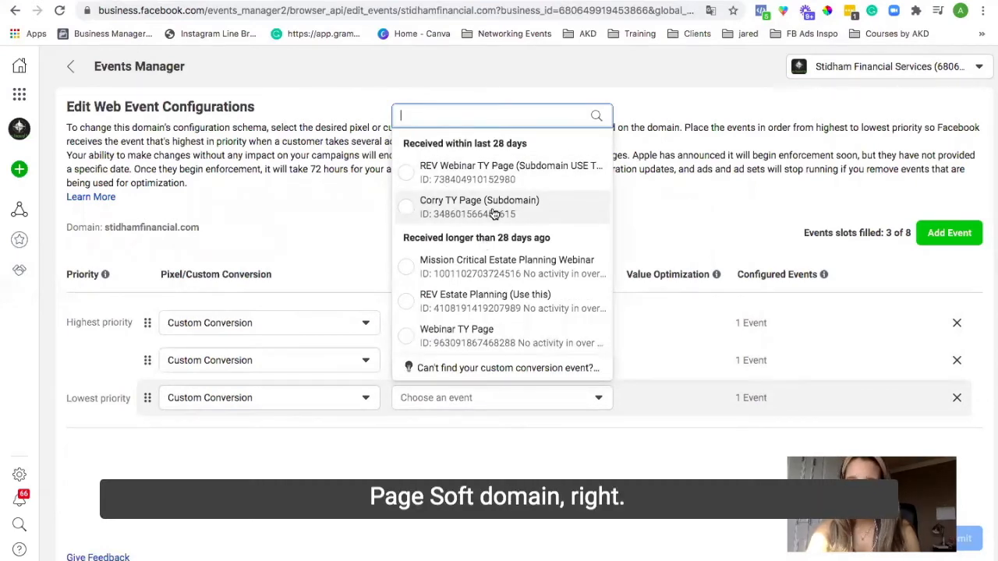
left_click(492, 209)
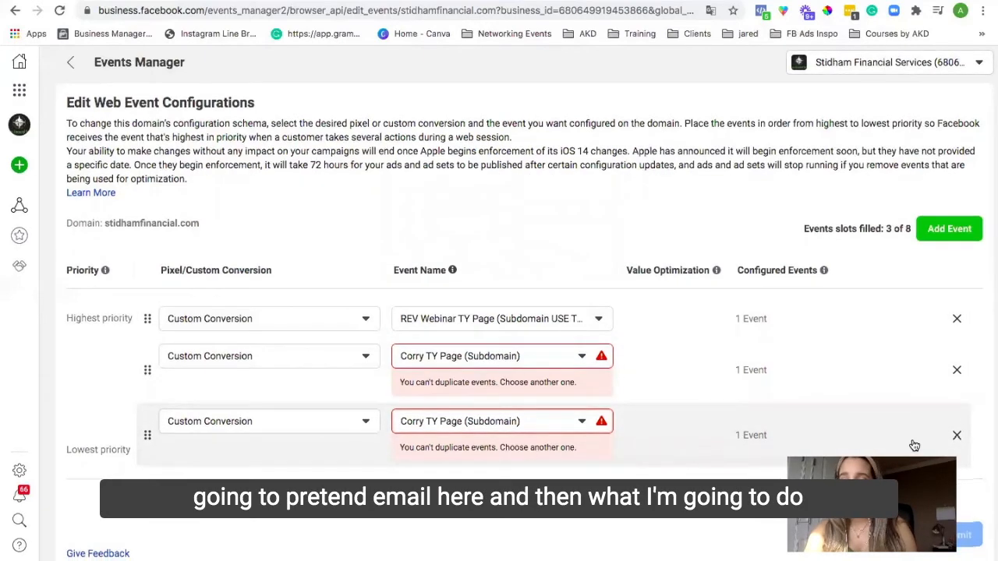
left_click(957, 439)
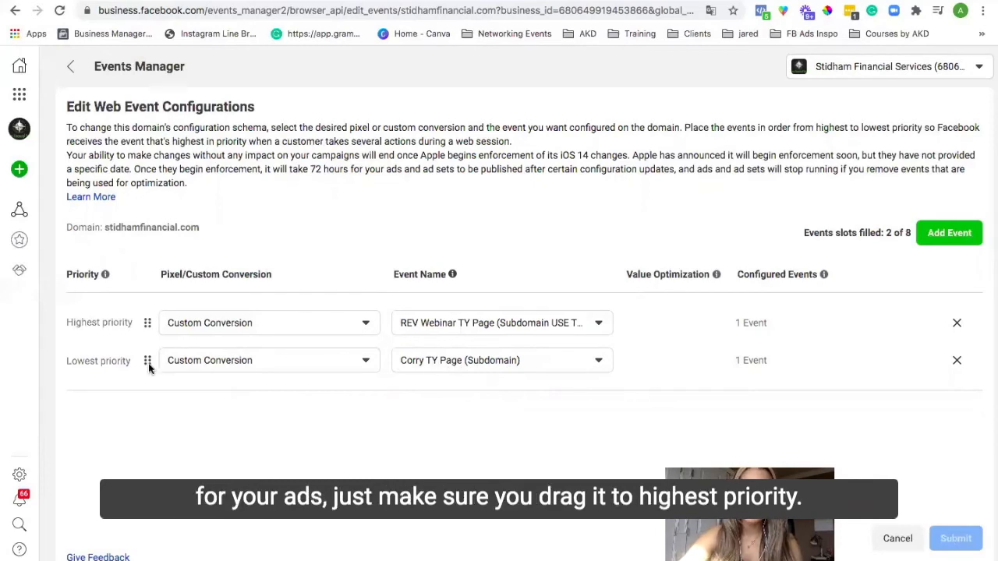
left_click_drag(144, 361, 141, 309)
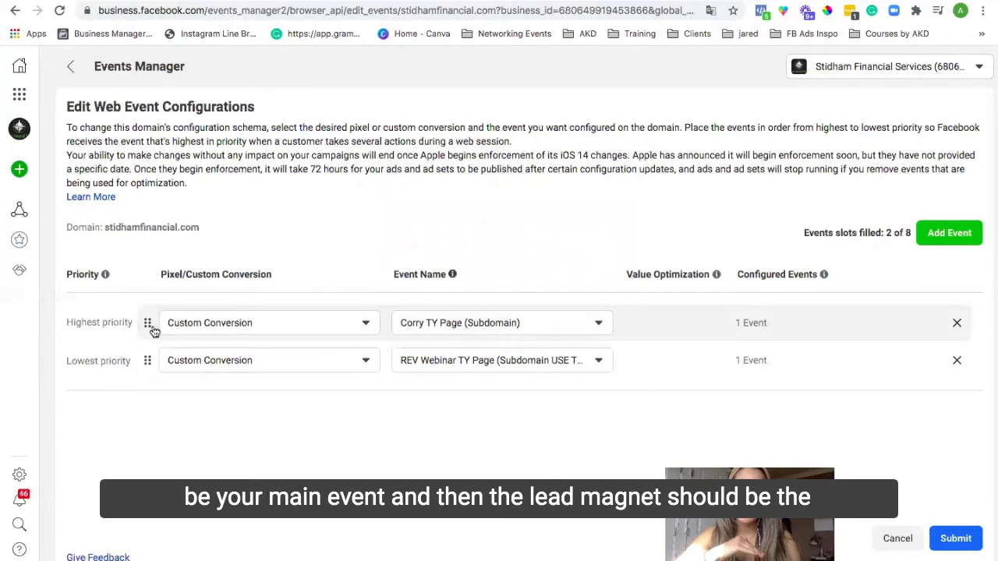
left_click_drag(148, 324, 149, 360)
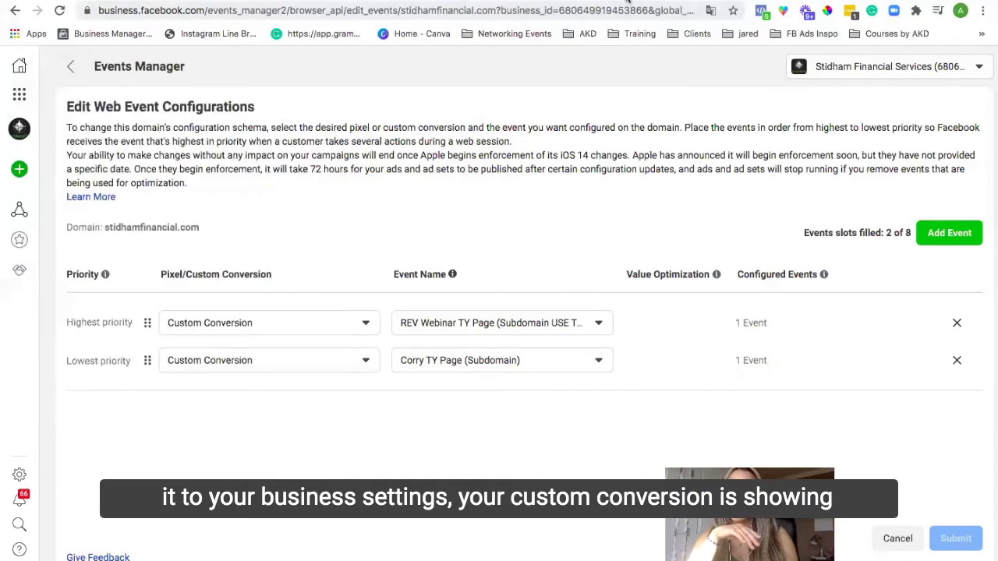
Step: Check the Pixel Helper on the thank-you page again
left_click(629, 1)
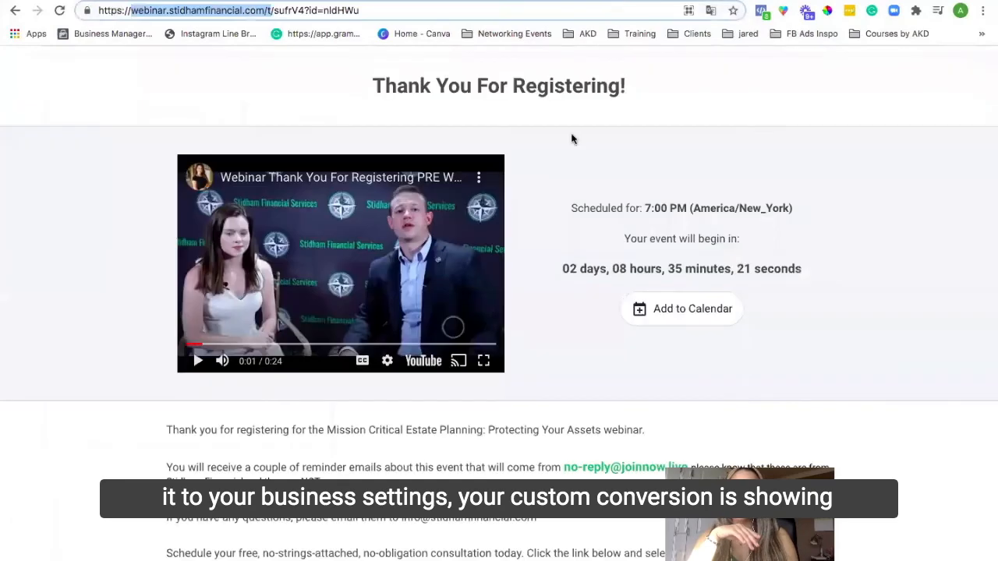
left_click(763, 12)
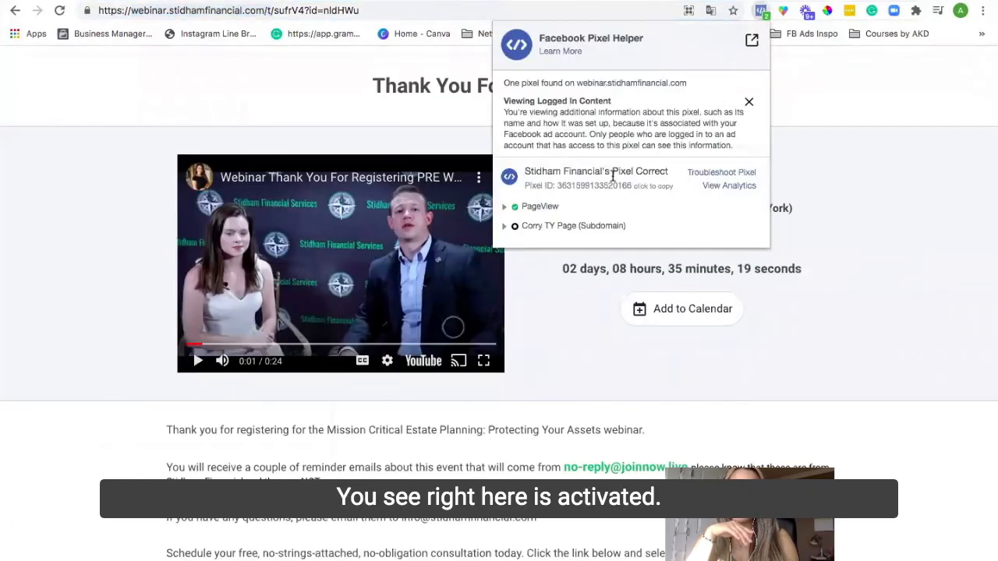
left_click(84, 2)
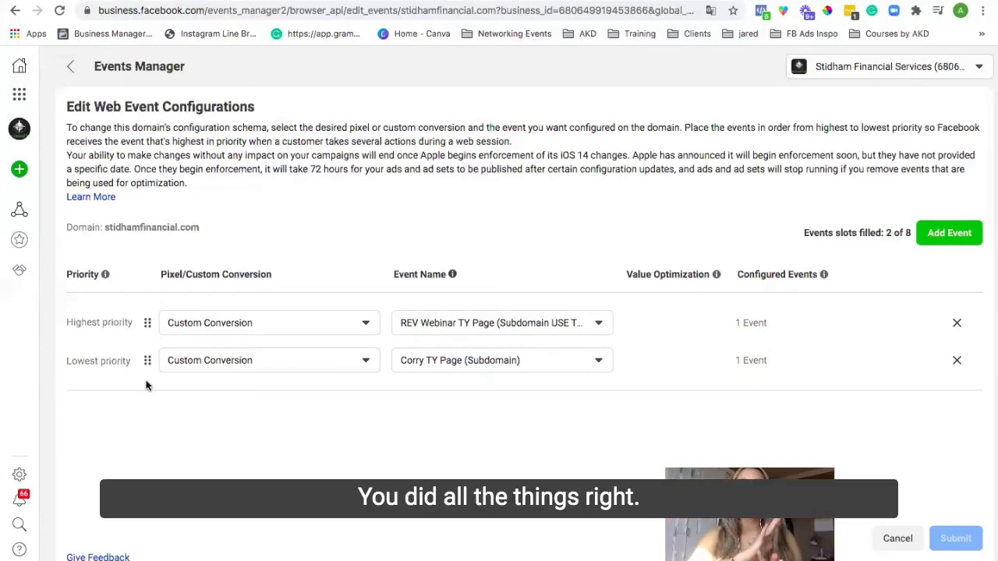
Step: Review the event options available for the lowest-priority custom conversion row
left_click(458, 360)
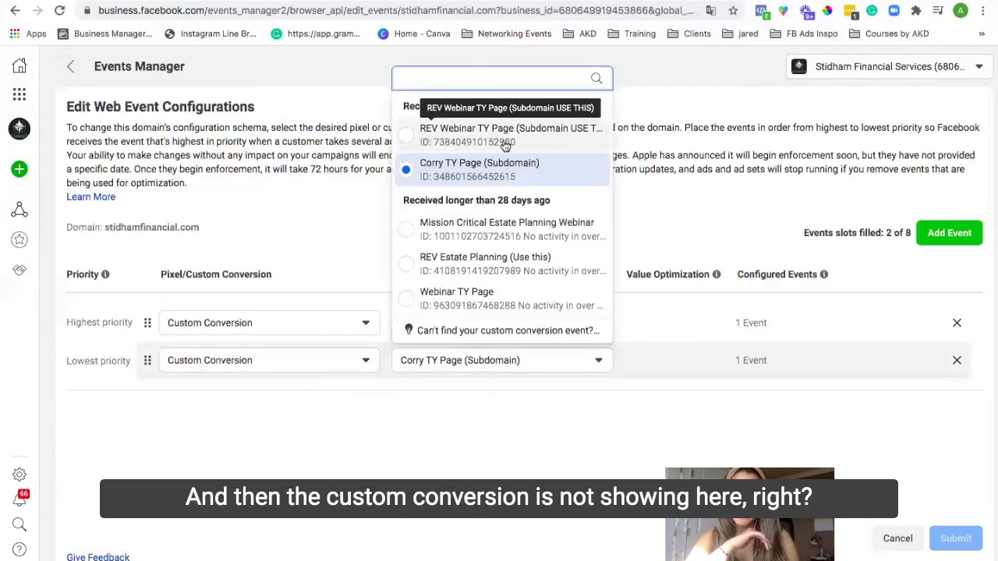
left_click(415, 523)
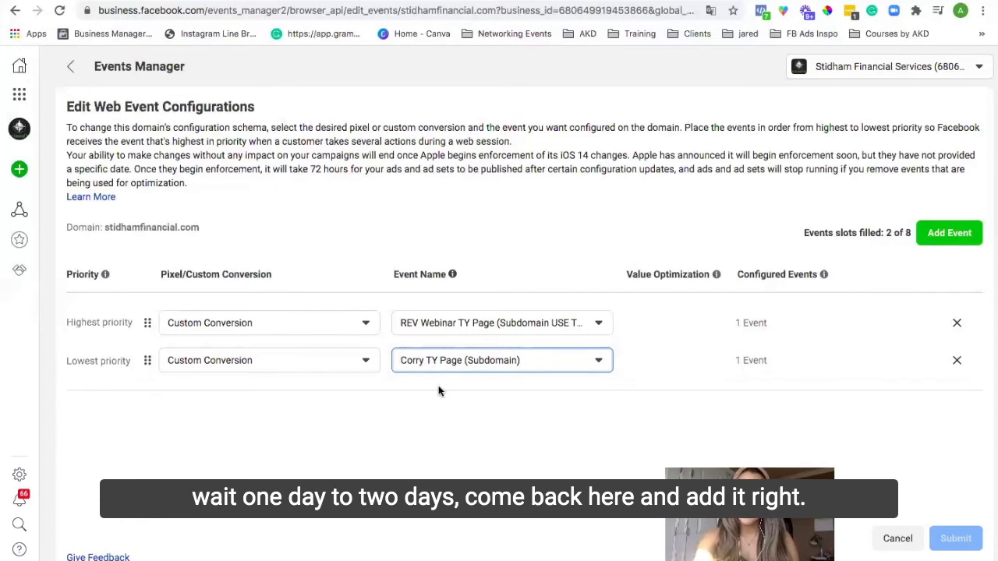
left_click(457, 360)
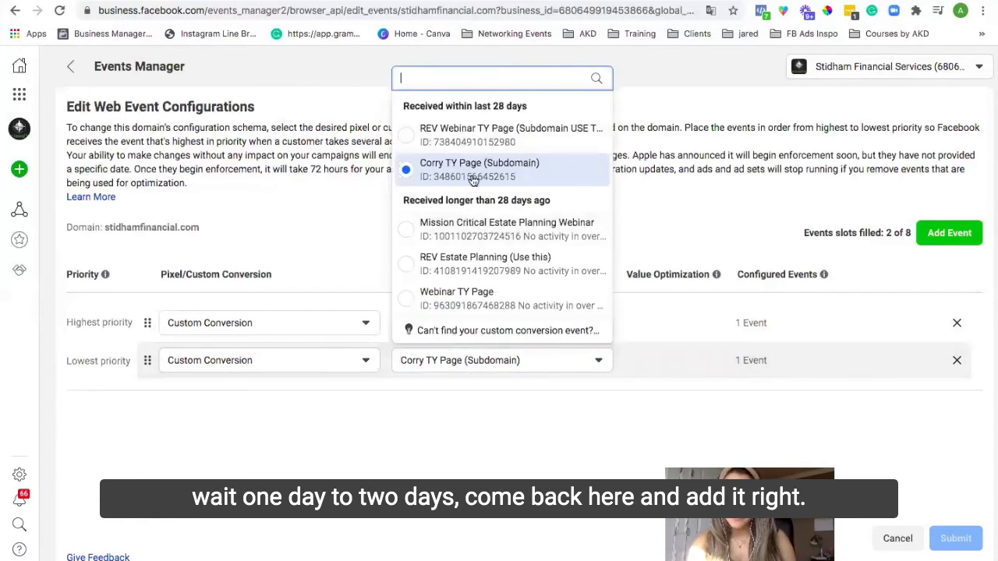
left_click(427, 475)
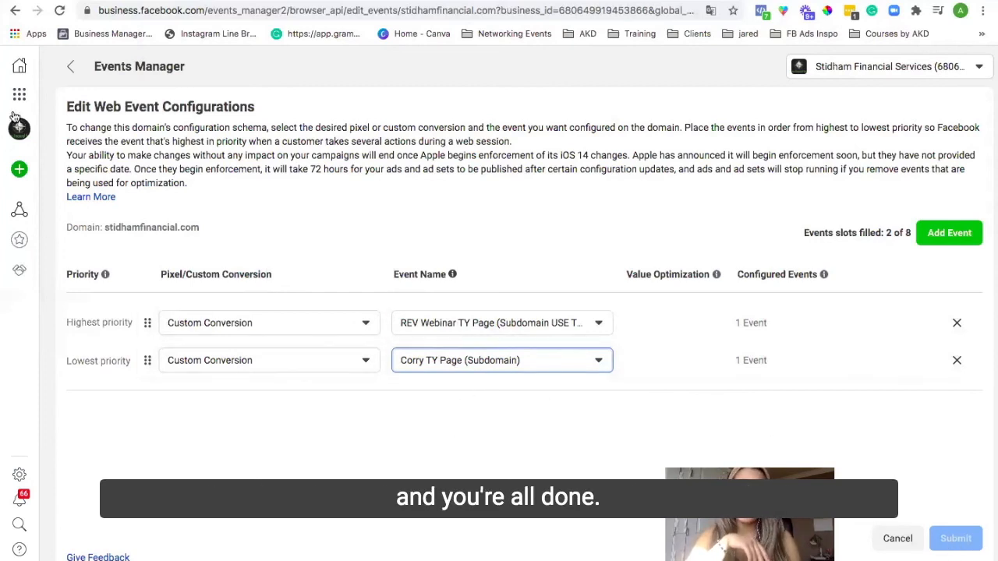
Step: Leave the web event configuration and go to Custom Conversions in Events Manager
left_click(71, 67)
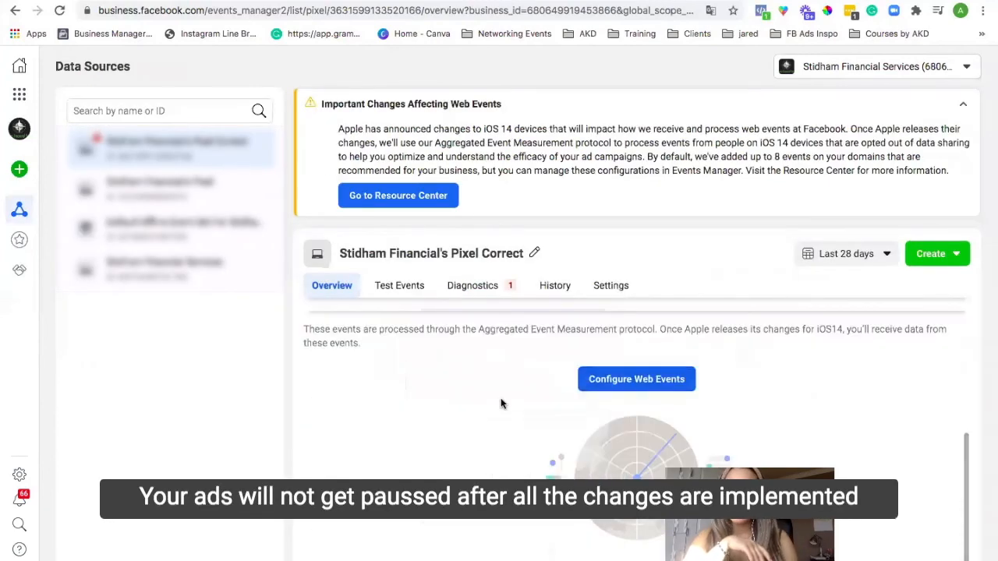
scroll(460, 394, "up", 3)
mouse_move(30, 246)
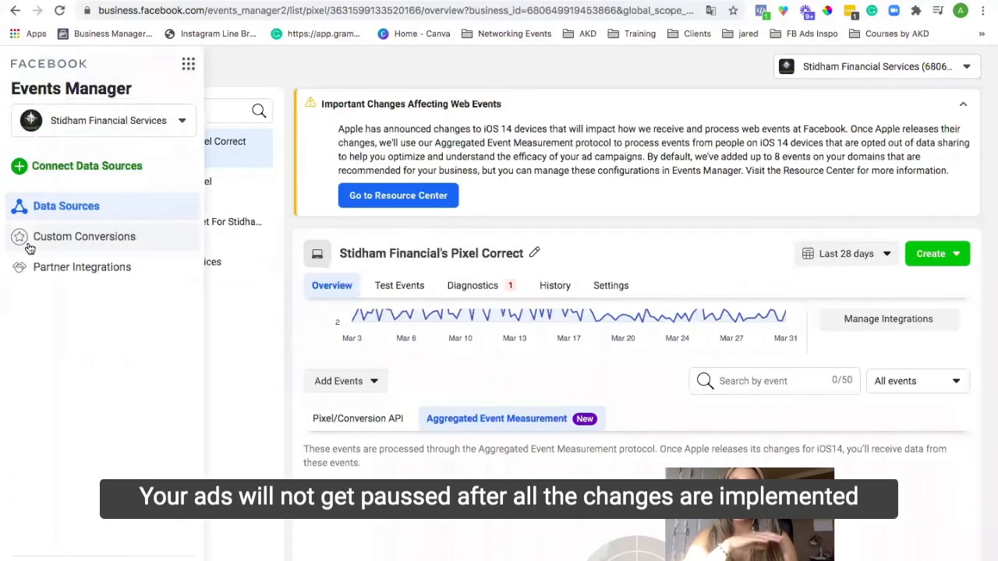